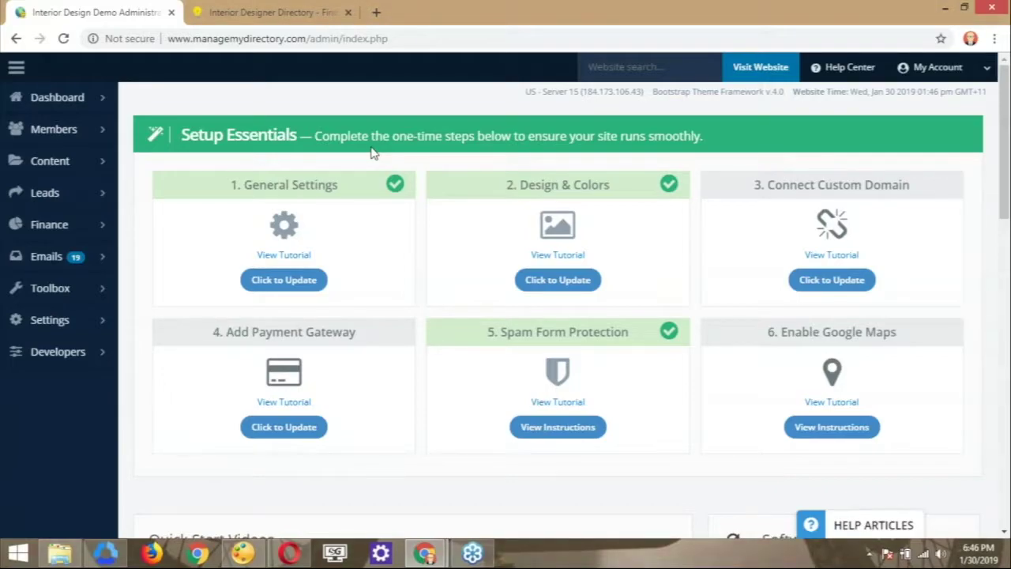
# - On the public directory site, run an unfiltered designer search and open the contact form of the Chicago, Illinois interior designer
pyautogui.click(287, 10)
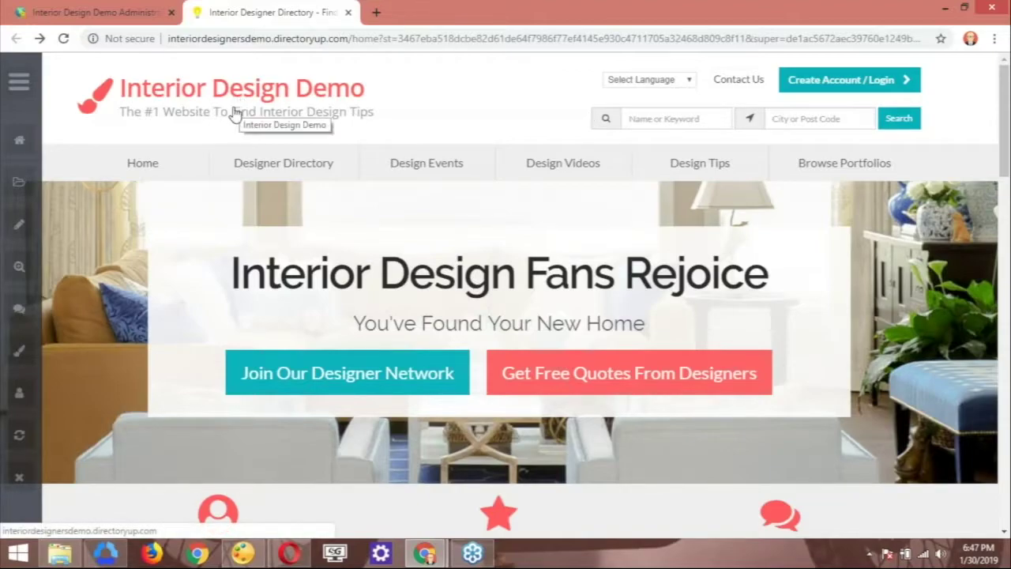
pyautogui.click(898, 131)
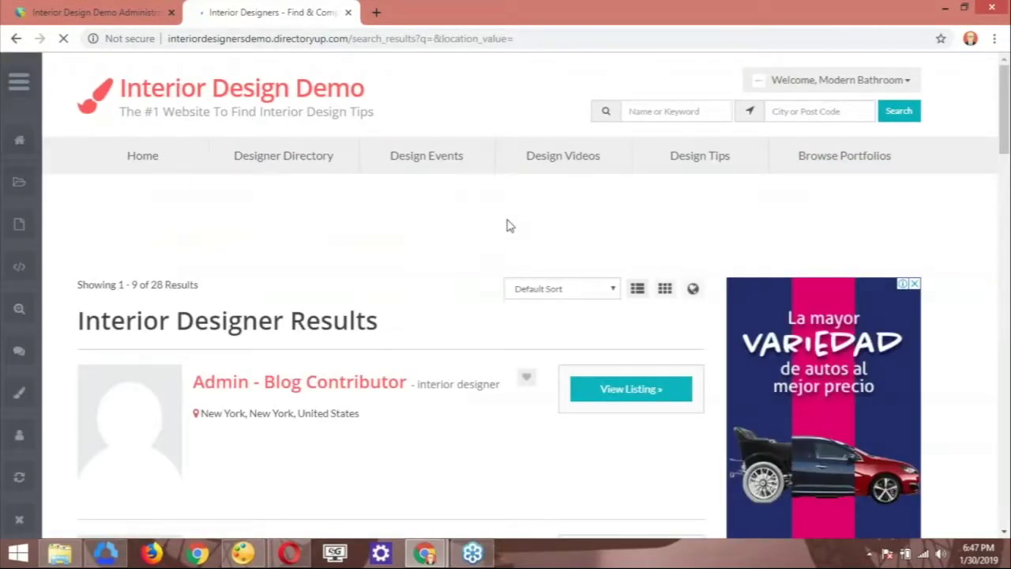
pyautogui.scroll(-6, 506, 227)
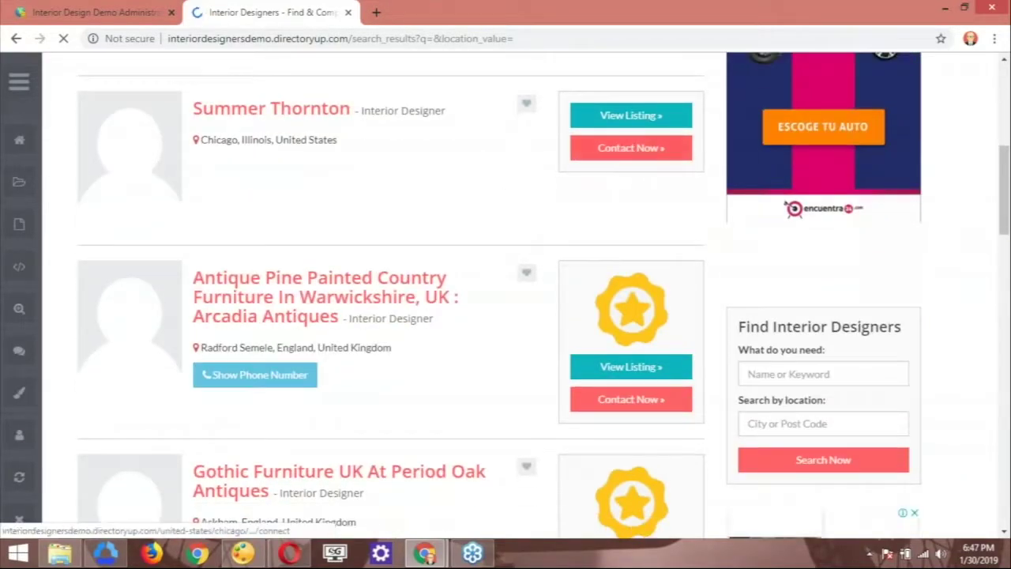
pyautogui.click(623, 154)
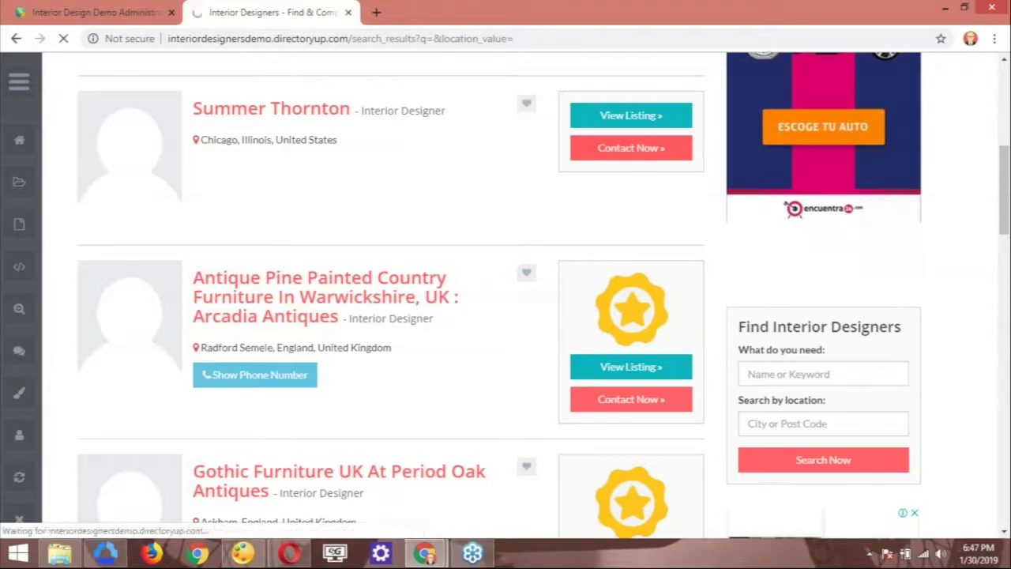
pyautogui.scroll(-2, 460, 224)
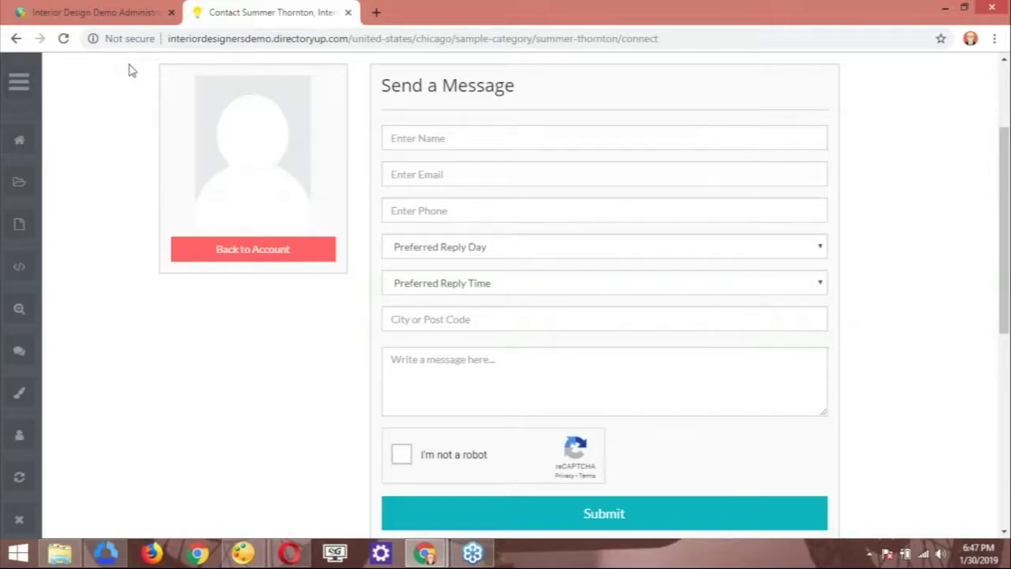
# - Return to the directory's admin dashboard and open the Lead Settings page
pyautogui.click(109, 18)
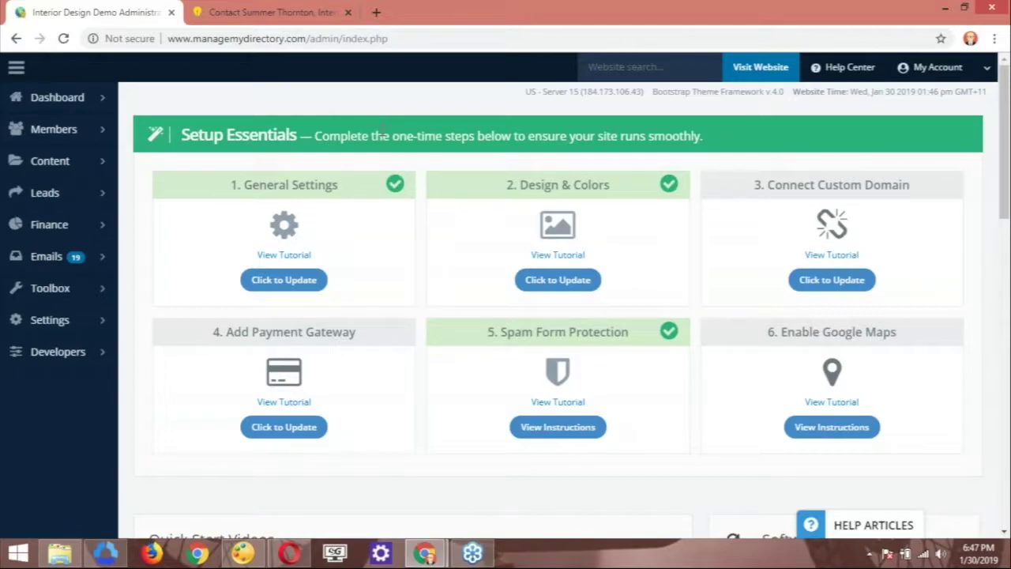
pyautogui.moveTo(44, 196)
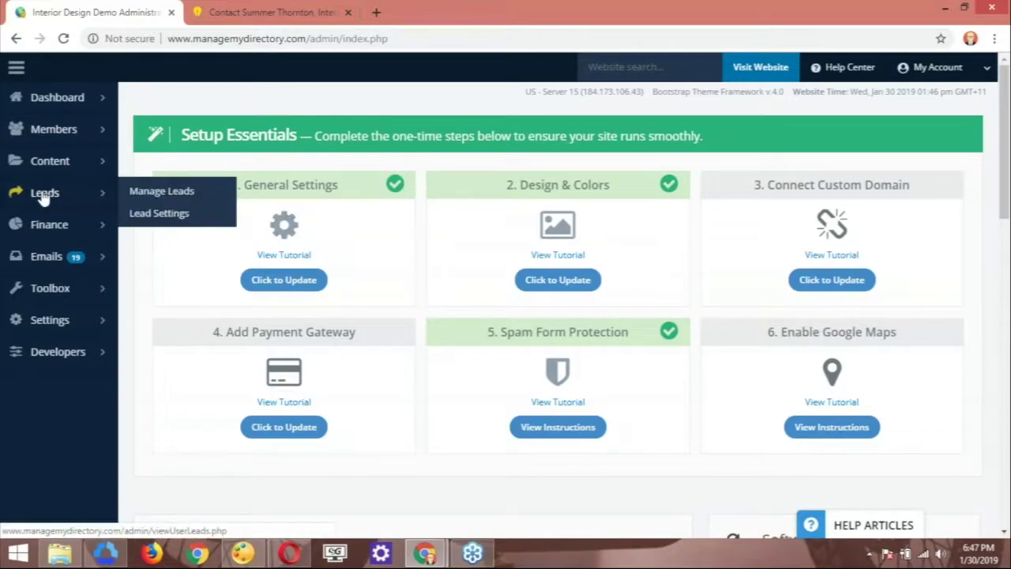
pyautogui.click(171, 223)
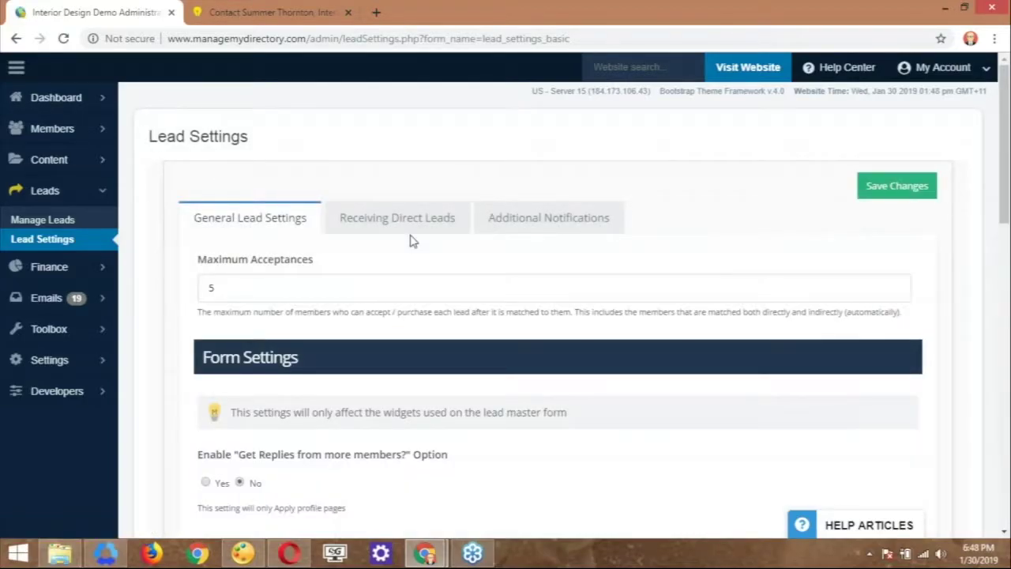
# - Set the Enable "Get Replies from more members?" option to Yes in the form settings and save the changes
pyautogui.scroll(-2, 410, 240)
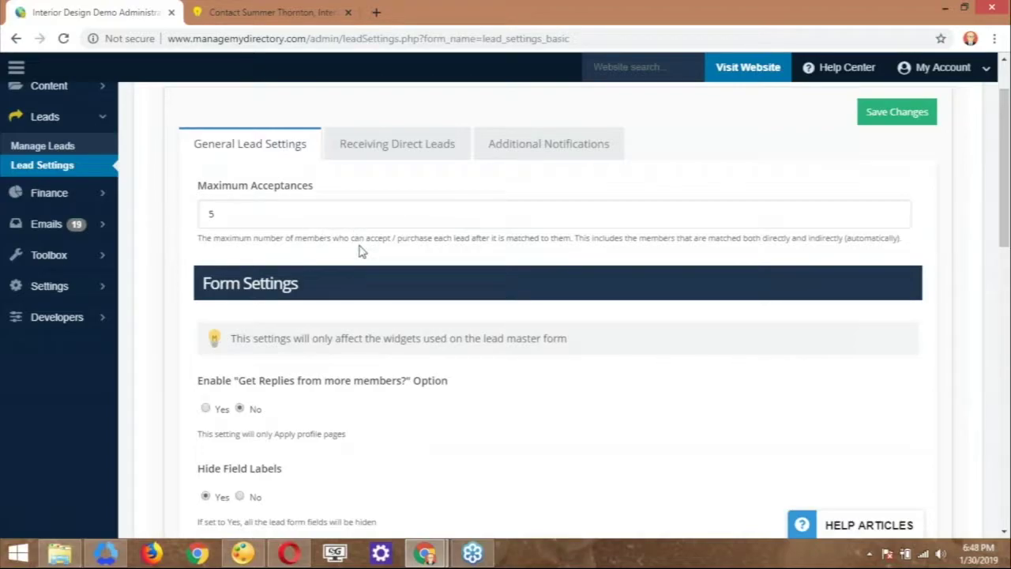
pyautogui.scroll(-2, 362, 250)
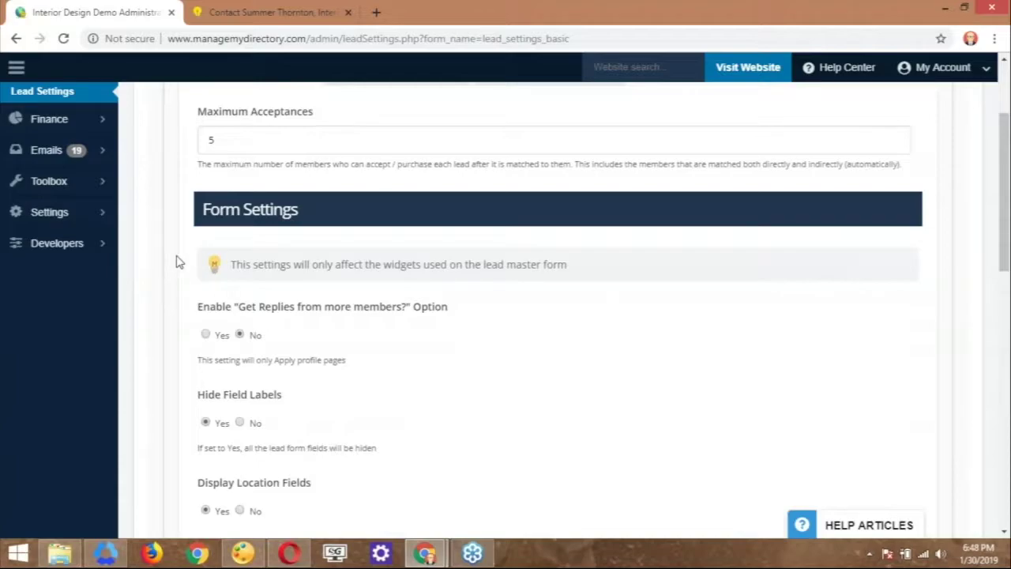
pyautogui.scroll(-1, 255, 261)
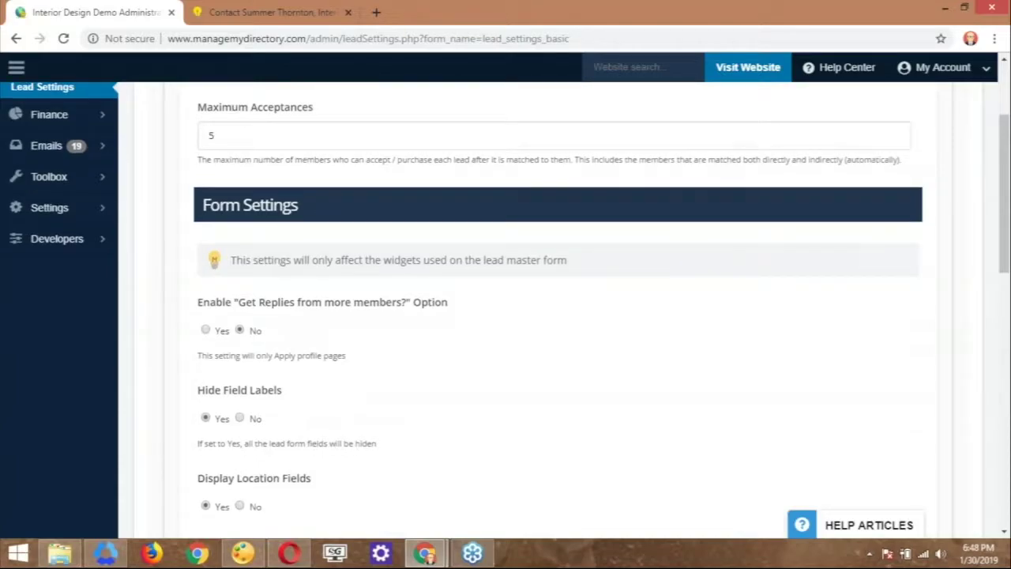
pyautogui.scroll(-1, 265, 277)
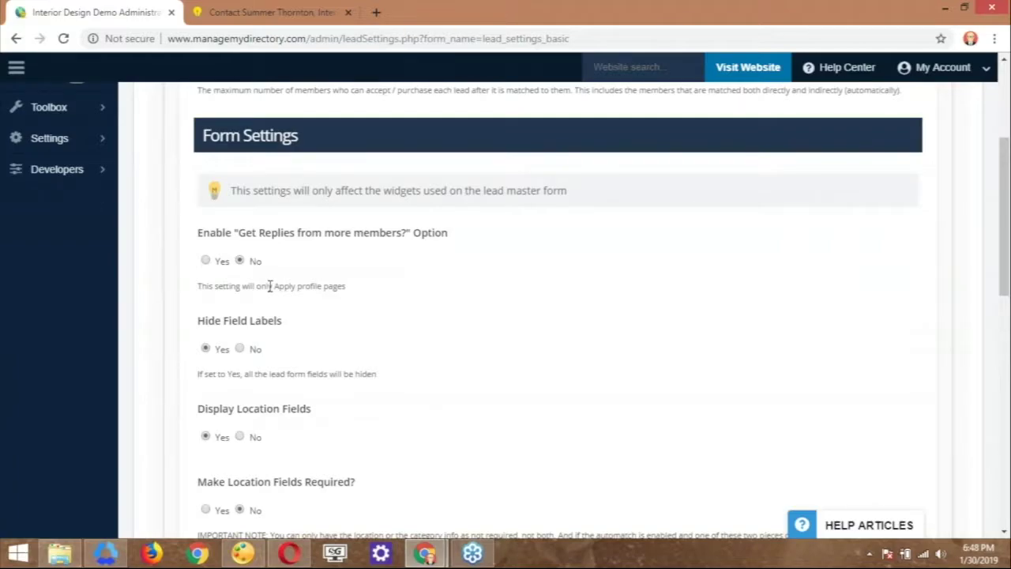
pyautogui.click(219, 243)
pyautogui.click(210, 263)
pyautogui.scroll(3, 756, 255)
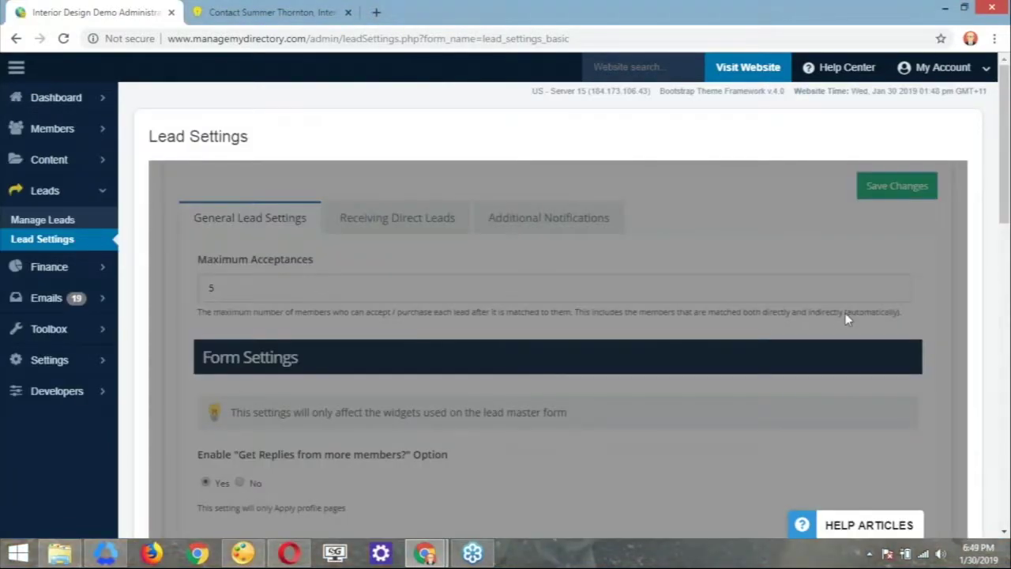
# - Set Hide Field Labels to No in the lead form settings and save the changes
pyautogui.scroll(-1, 838, 316)
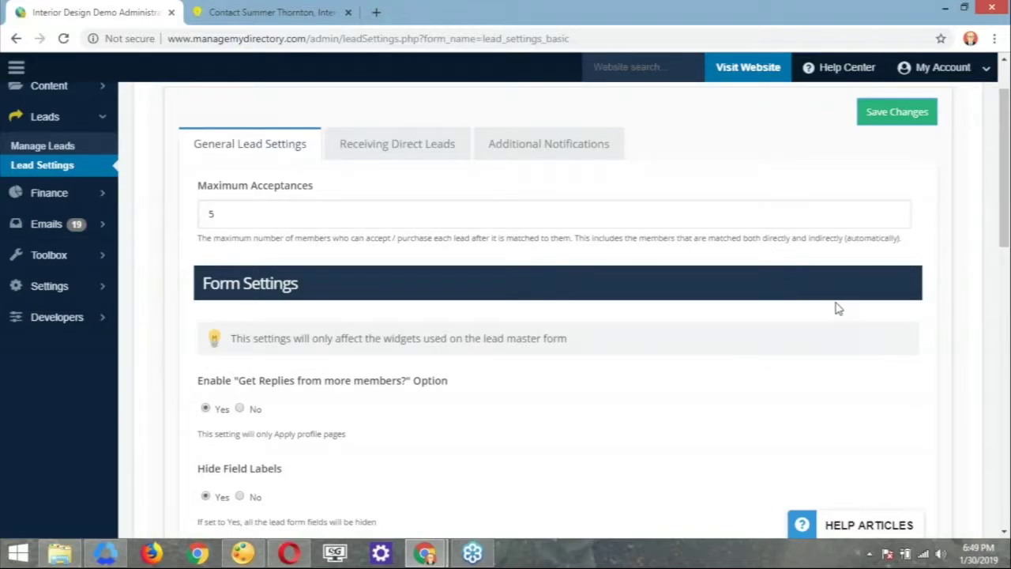
pyautogui.scroll(-2, 623, 274)
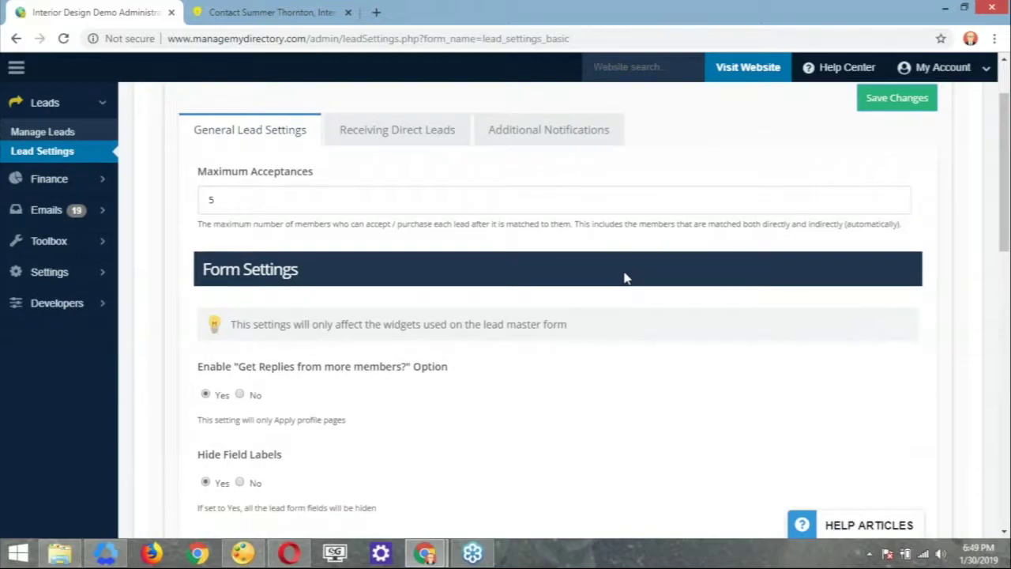
pyautogui.scroll(-1, 652, 291)
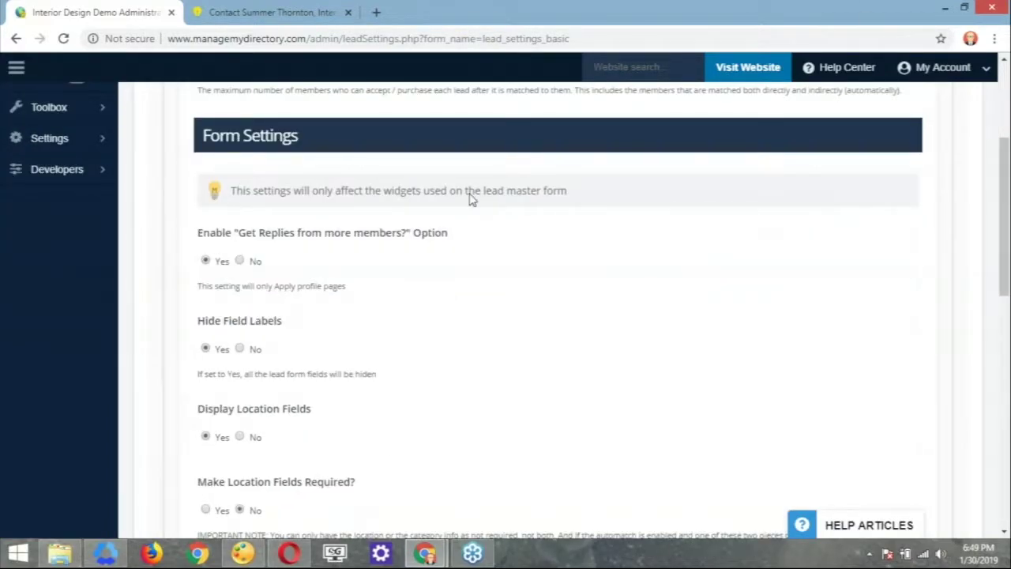
pyautogui.scroll(-1, 273, 211)
pyautogui.scroll(-1, 273, 211)
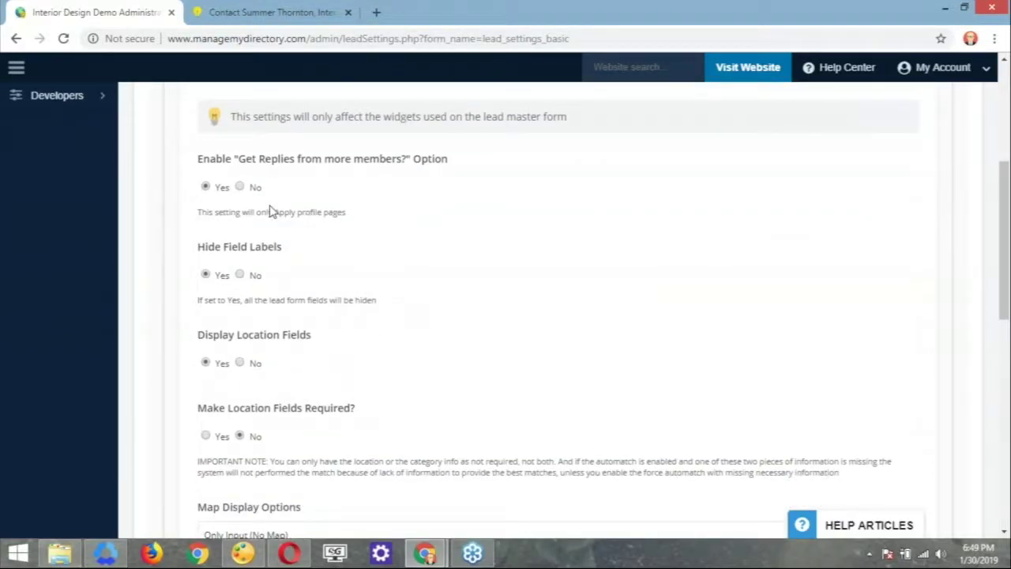
pyautogui.click(226, 258)
pyautogui.click(240, 276)
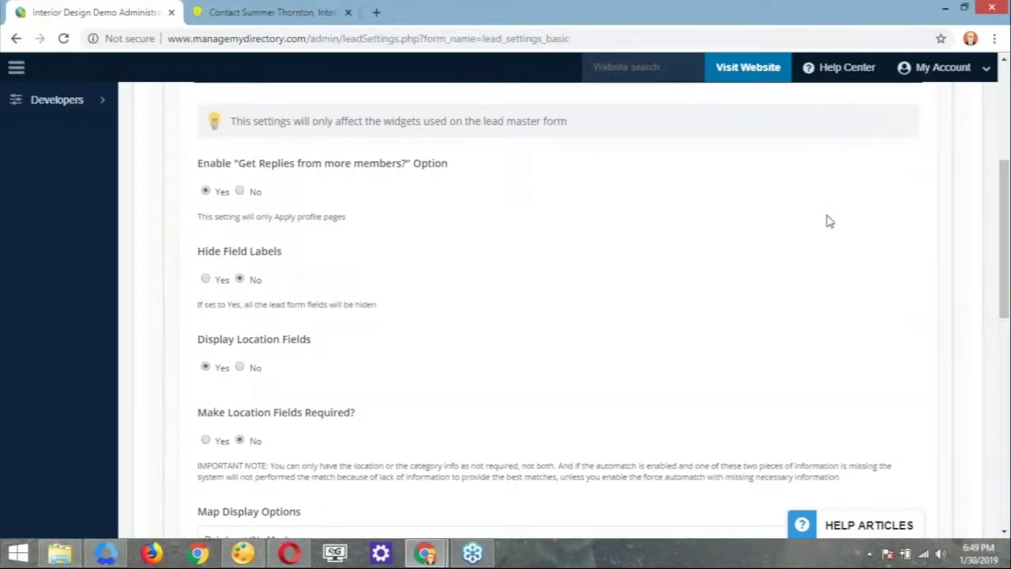
pyautogui.scroll(3, 828, 219)
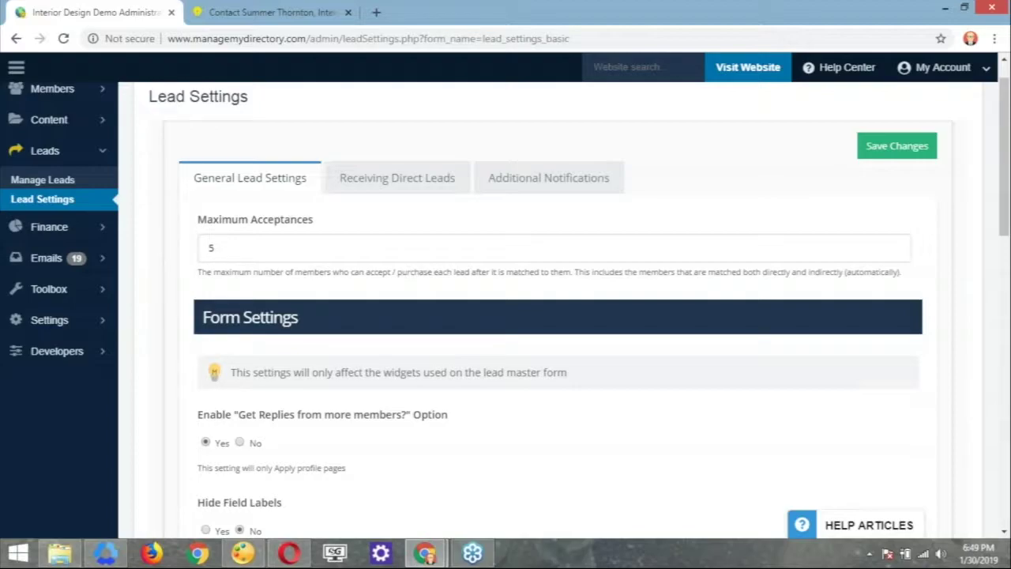
pyautogui.scroll(1, 522, 285)
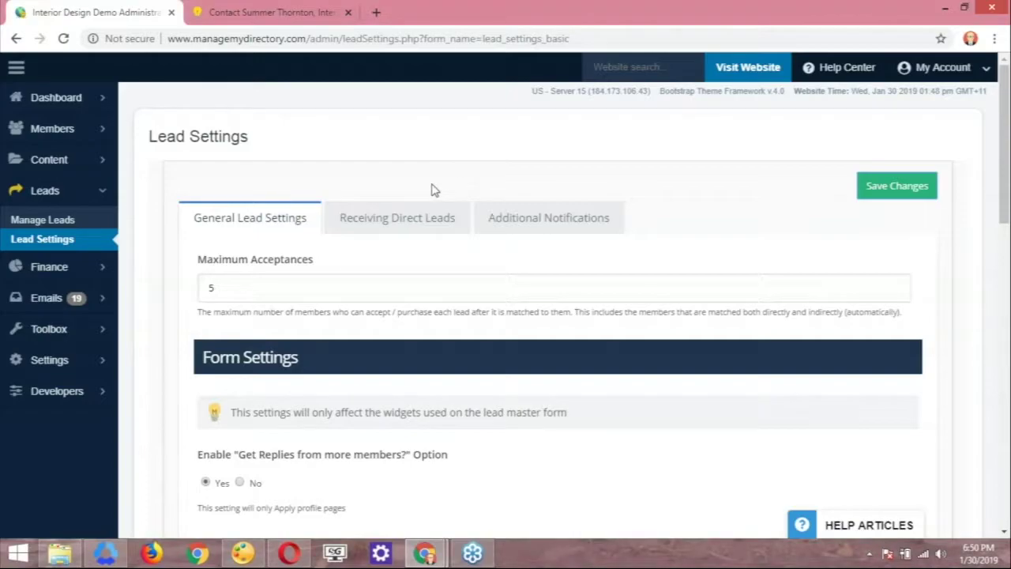
# - Reload the designer's contact form on the public site and check the labels above the Name and Email fields
pyautogui.click(261, 13)
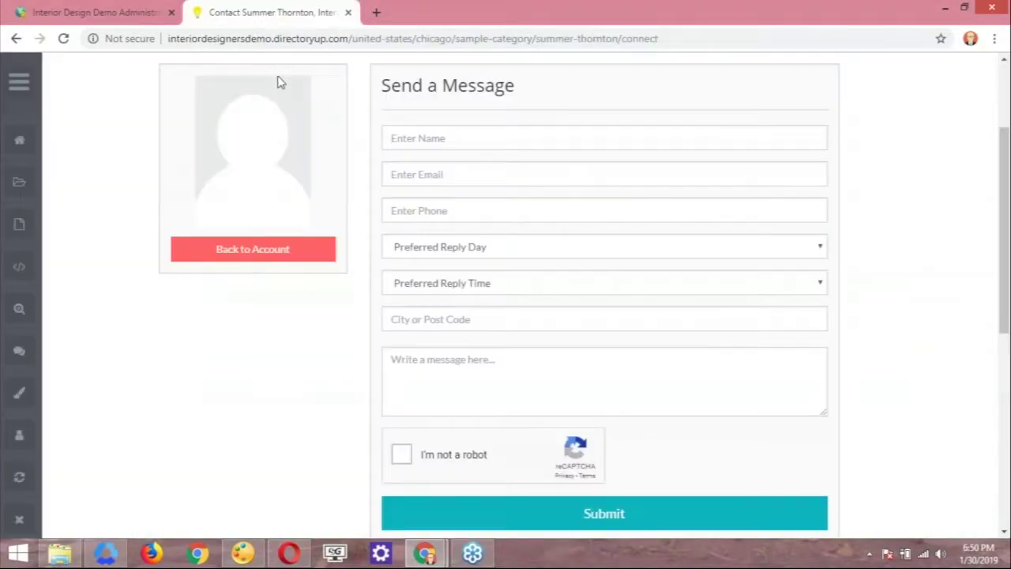
pyautogui.click(67, 41)
pyautogui.click(66, 41)
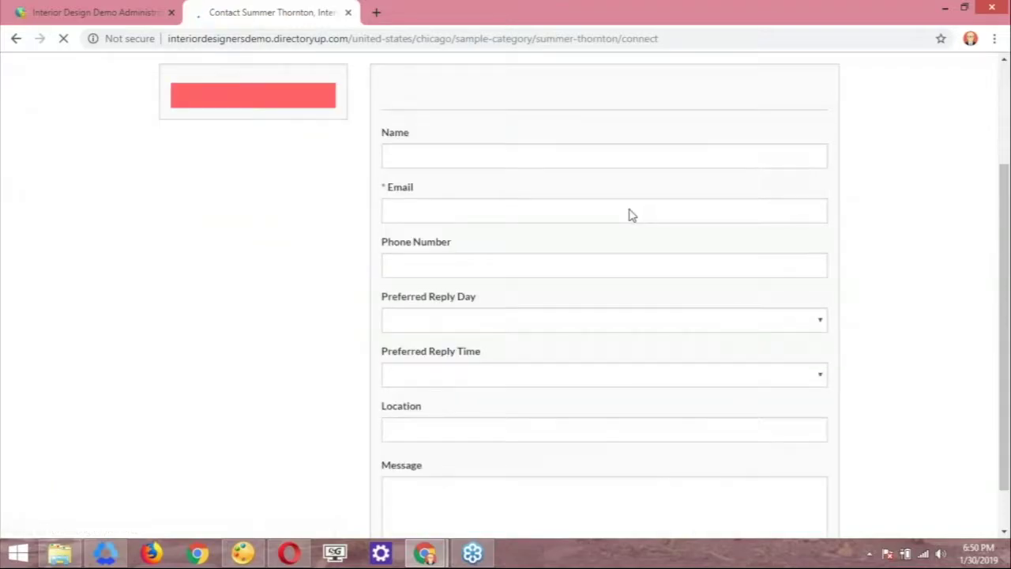
pyautogui.doubleClick(395, 132)
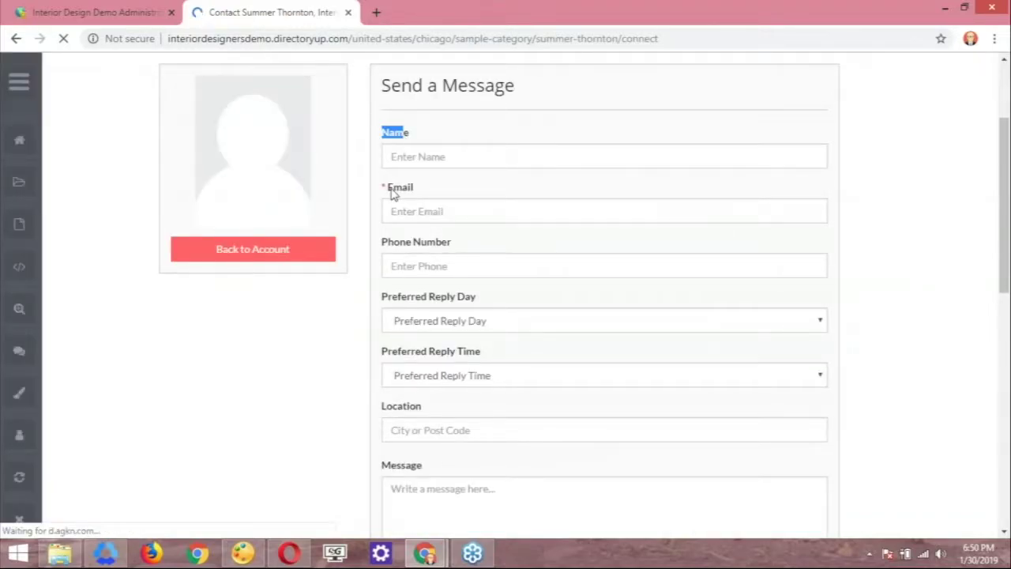
pyautogui.moveTo(387, 187); pyautogui.dragTo(403, 192)
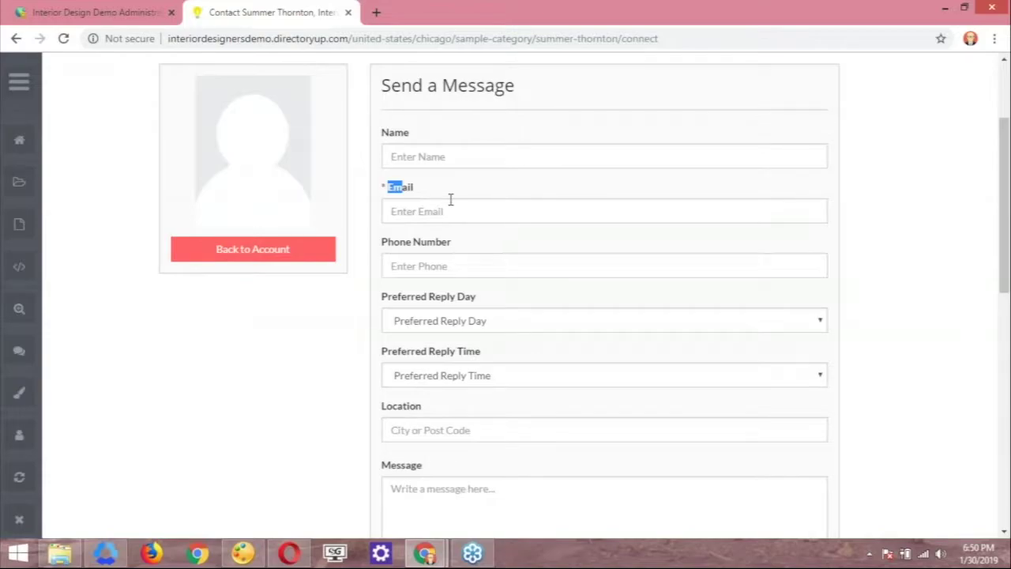
# - Examine the "Get Replies from more members" option on the designer's contact form
pyautogui.scroll(-3, 432, 242)
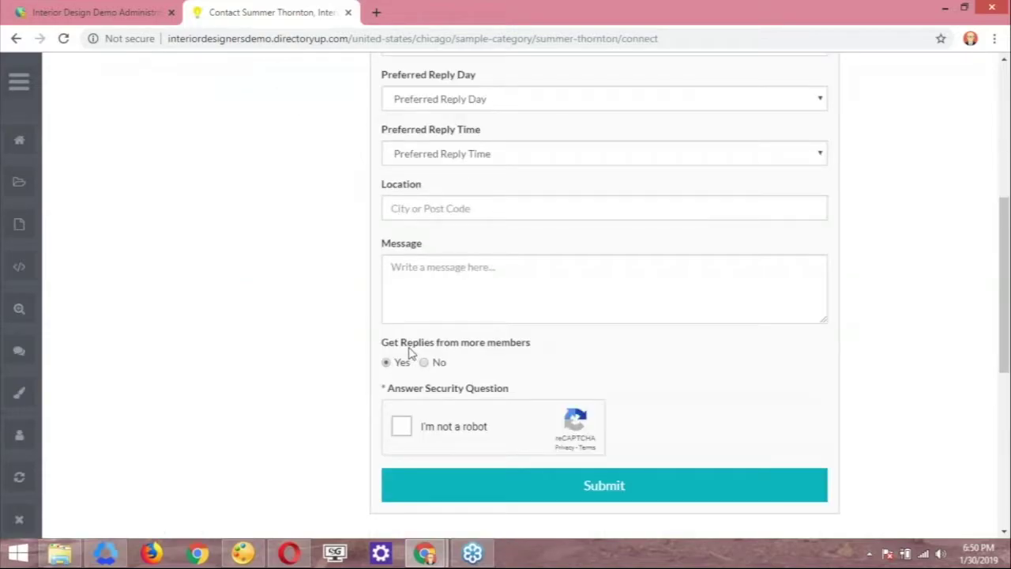
pyautogui.click(408, 347)
pyautogui.scroll(1, 372, 357)
pyautogui.scroll(4, 372, 357)
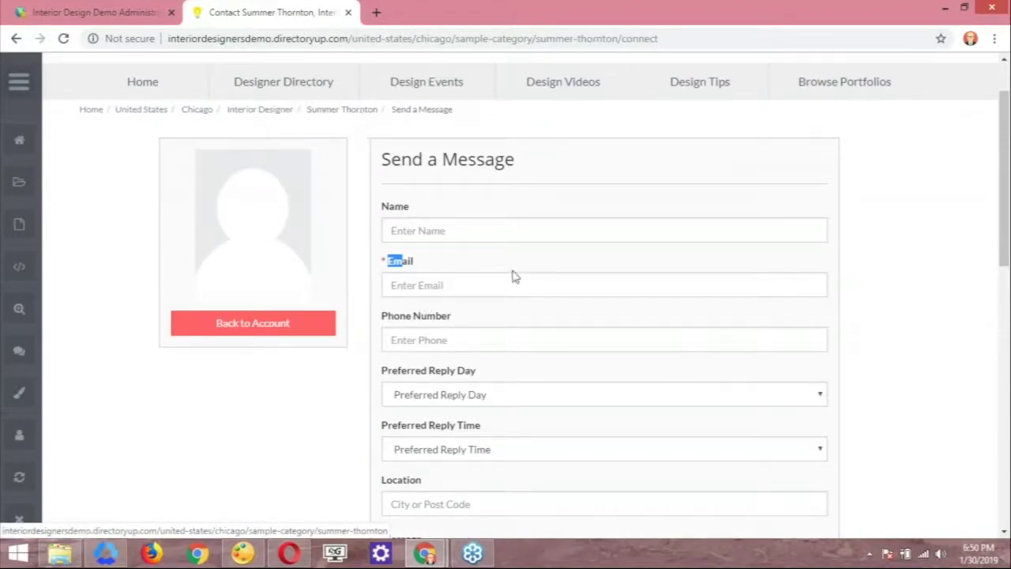
pyautogui.scroll(-3, 510, 276)
pyautogui.scroll(-2, 506, 274)
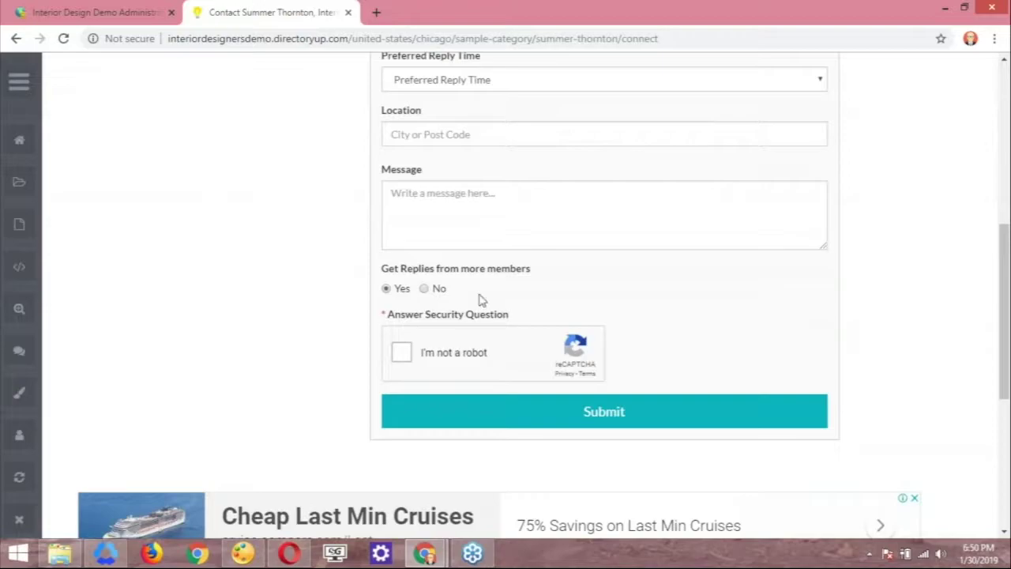
pyautogui.scroll(3, 454, 301)
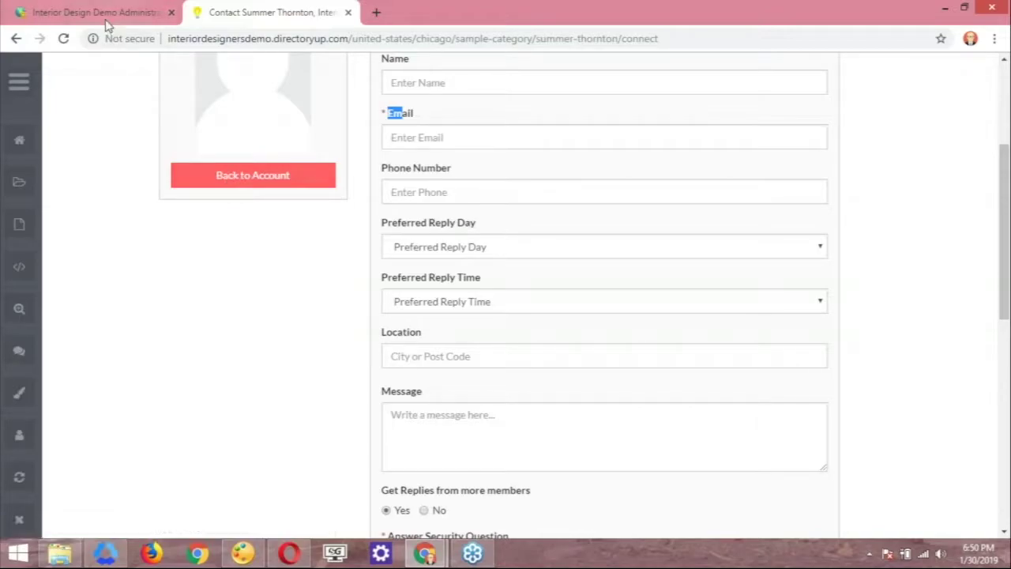
# - Compare the location field options in Lead Settings with the Location field on the designer's public contact form
pyautogui.click(106, 22)
pyautogui.scroll(-2, 505, 316)
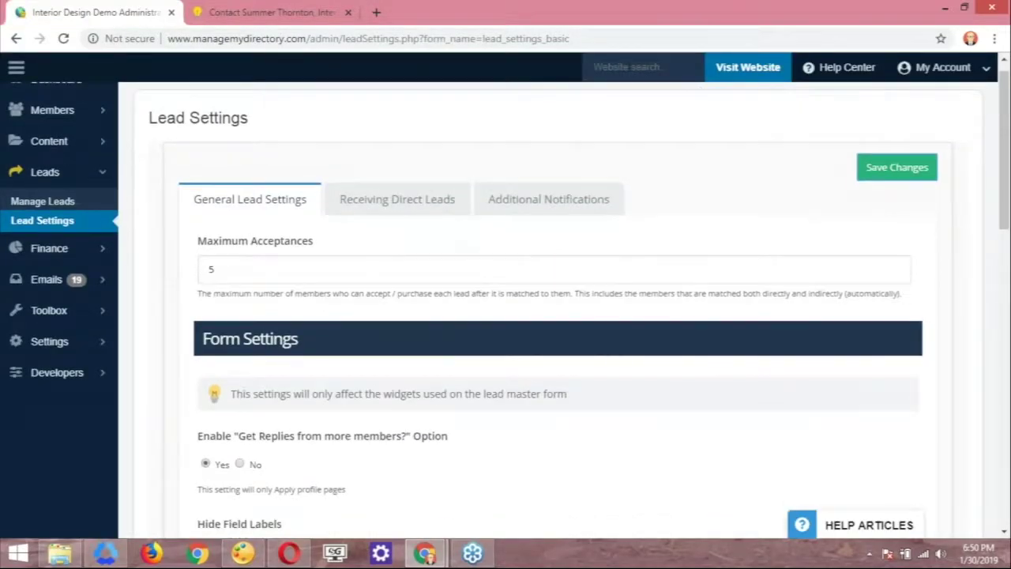
pyautogui.scroll(-3, 343, 314)
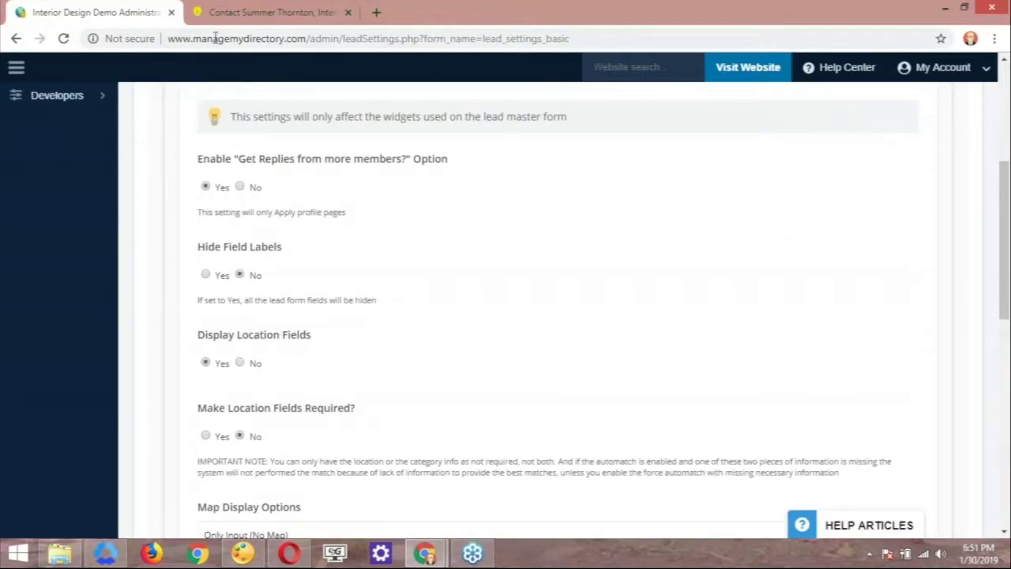
pyautogui.click(236, 21)
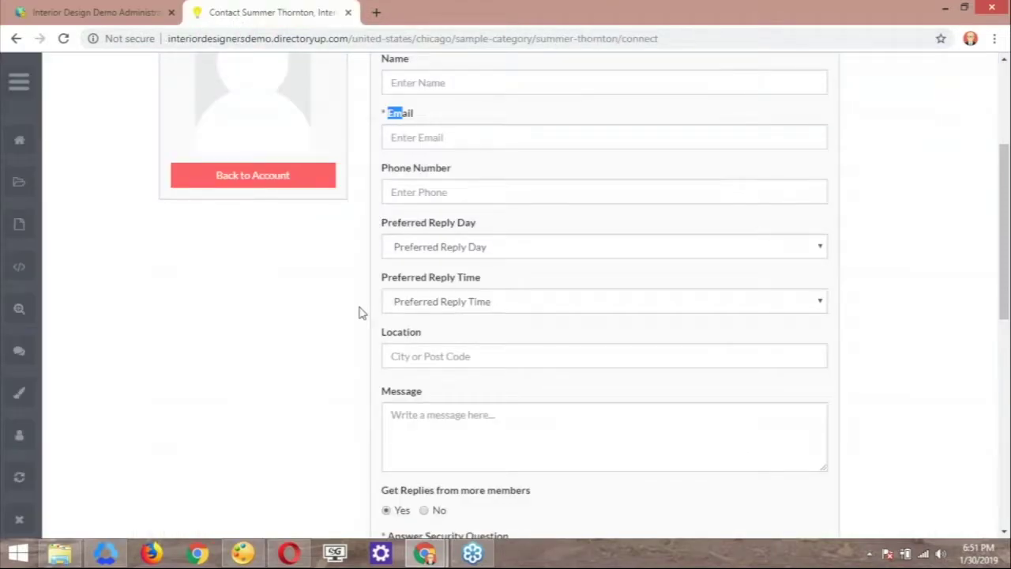
pyautogui.scroll(3, 355, 319)
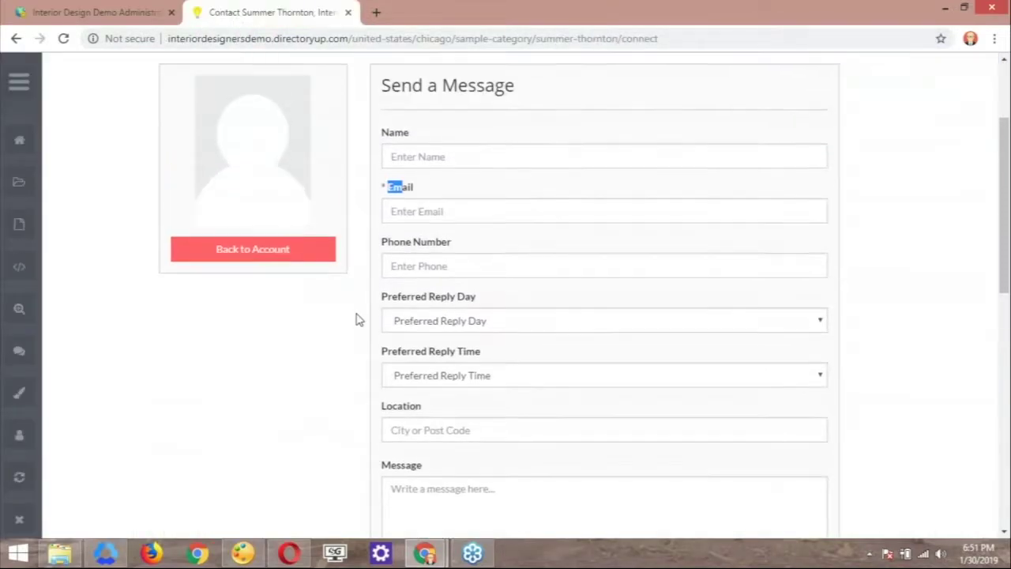
pyautogui.scroll(-1, 360, 312)
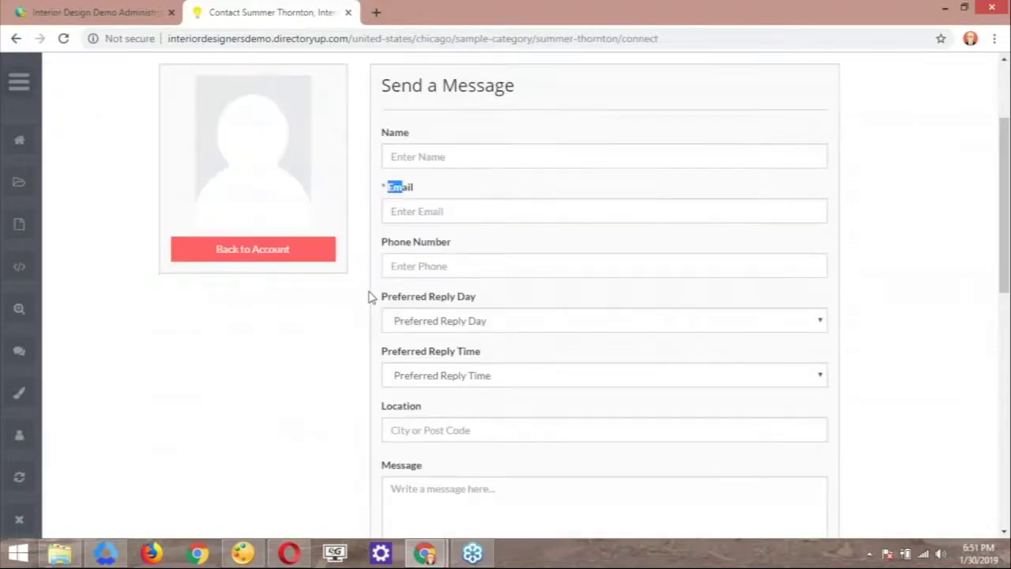
pyautogui.click(399, 250)
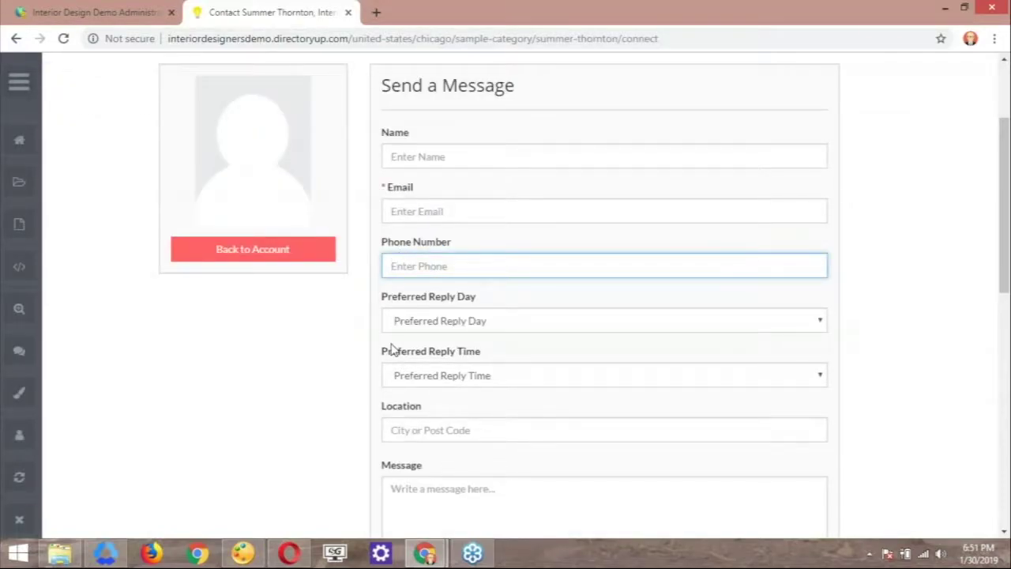
pyautogui.scroll(-1, 390, 348)
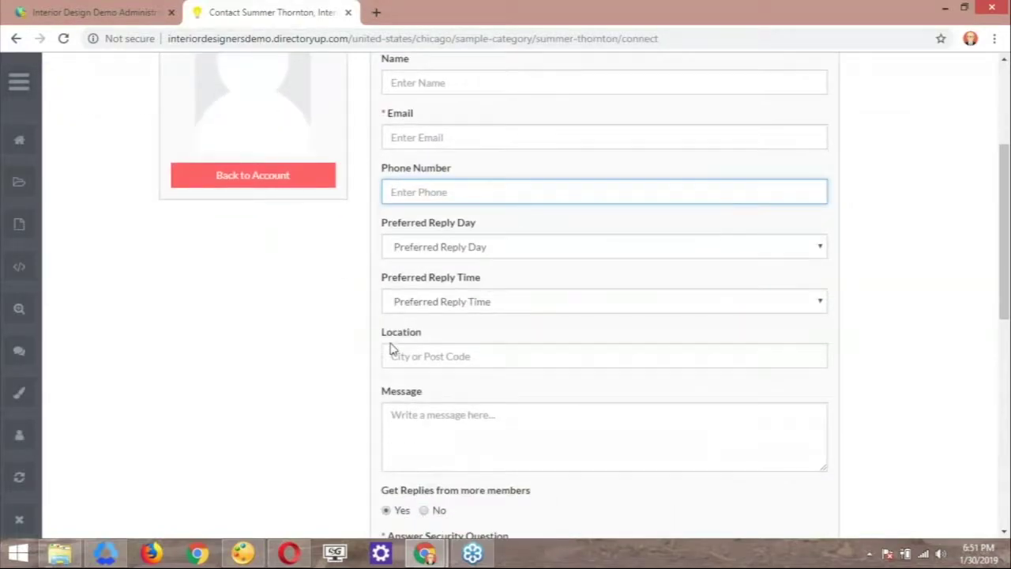
# - Review the contact fields, location, message and replies options on the designer's public contact form
pyautogui.scroll(1, 390, 348)
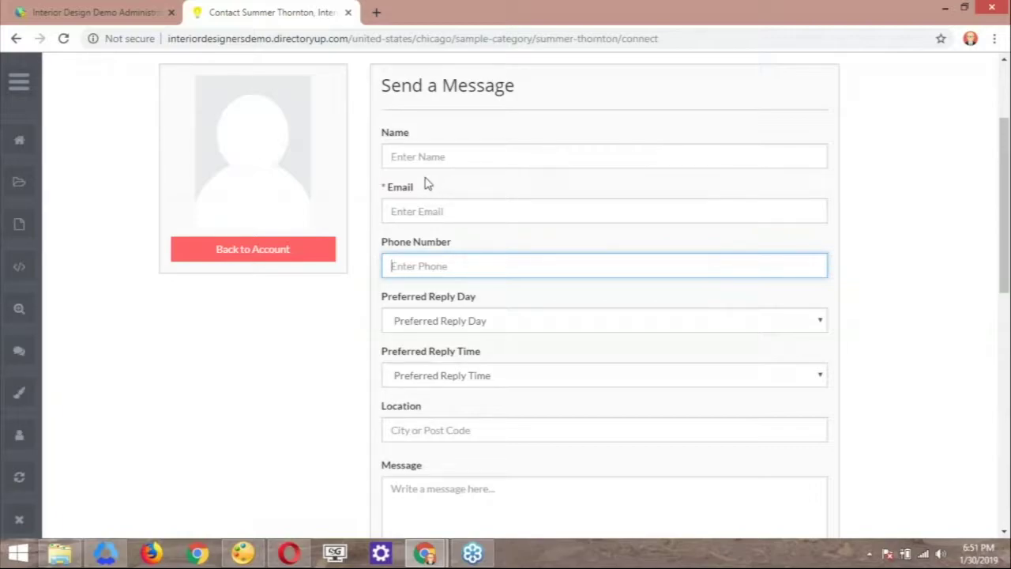
pyautogui.scroll(-3, 439, 273)
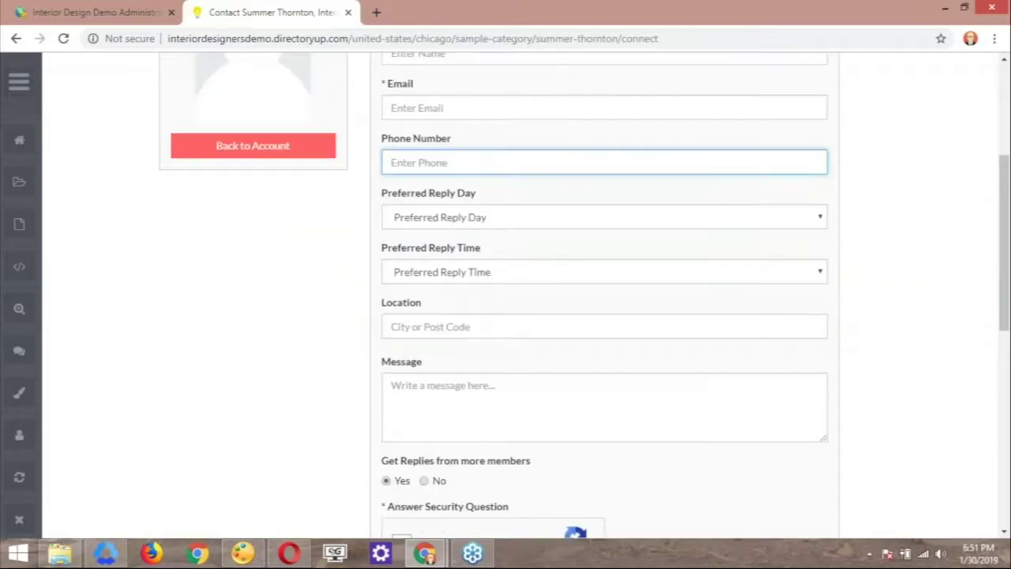
pyautogui.scroll(4, 435, 275)
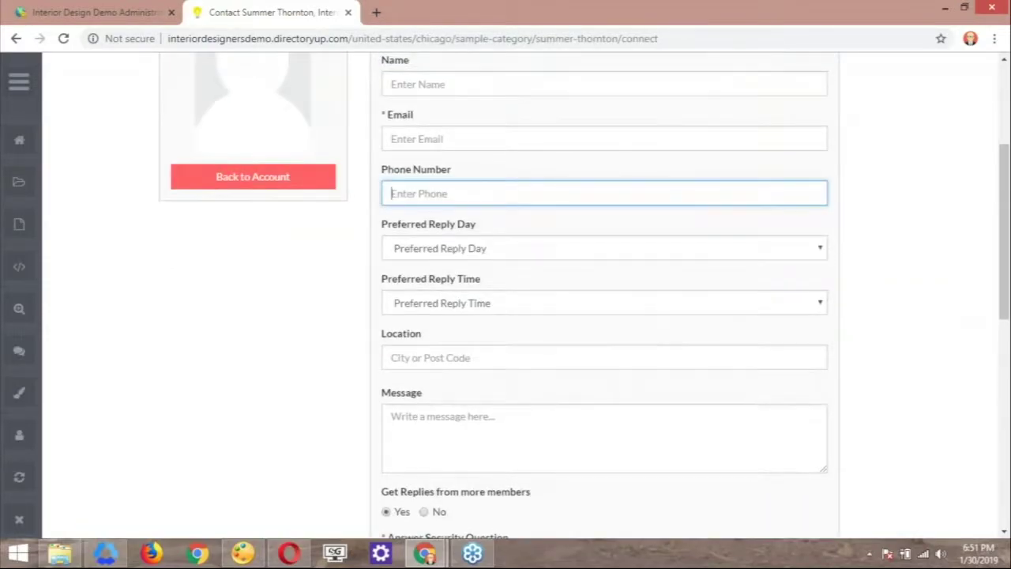
pyautogui.scroll(1, 435, 275)
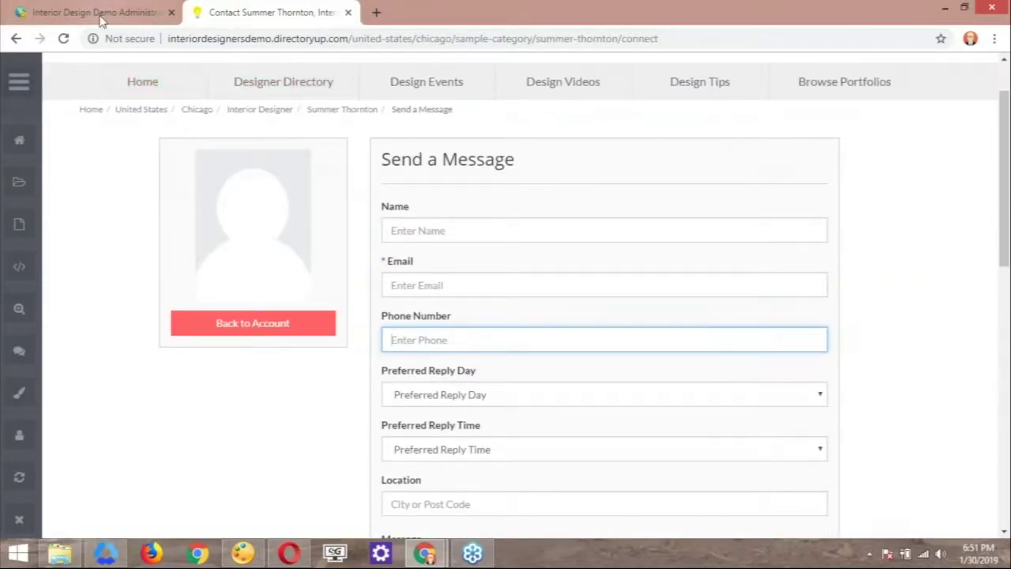
pyautogui.click(100, 14)
pyautogui.click(259, 14)
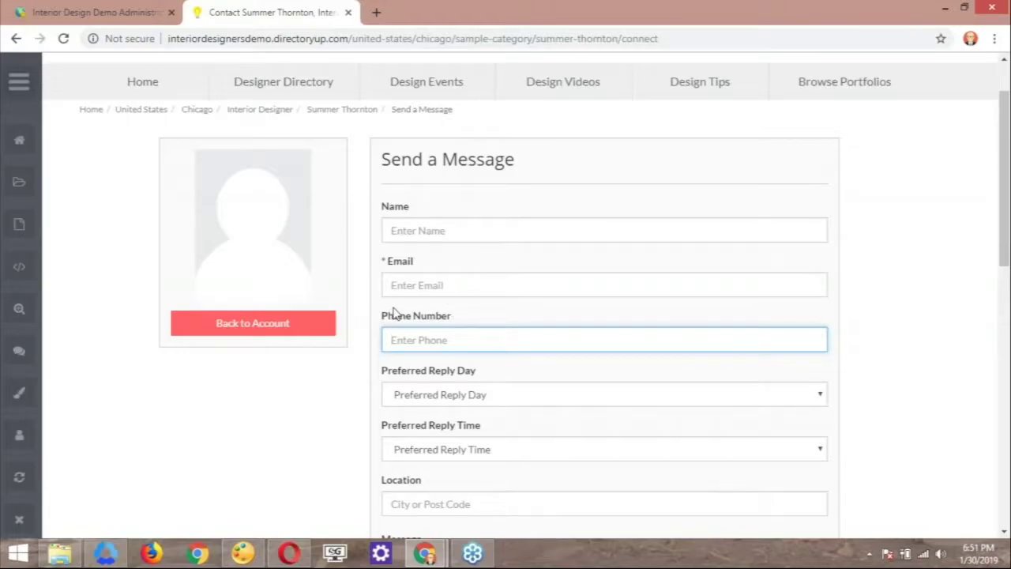
# - Set Map Display Options to Default (Map & Search Input) in the lead settings and save the changes
pyautogui.click(37, 17)
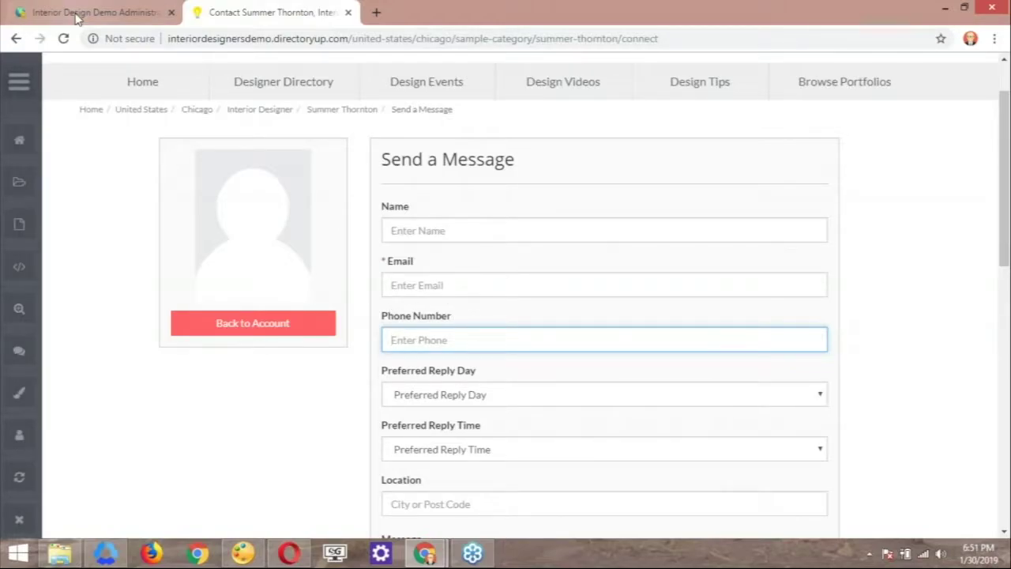
pyautogui.scroll(-3, 269, 203)
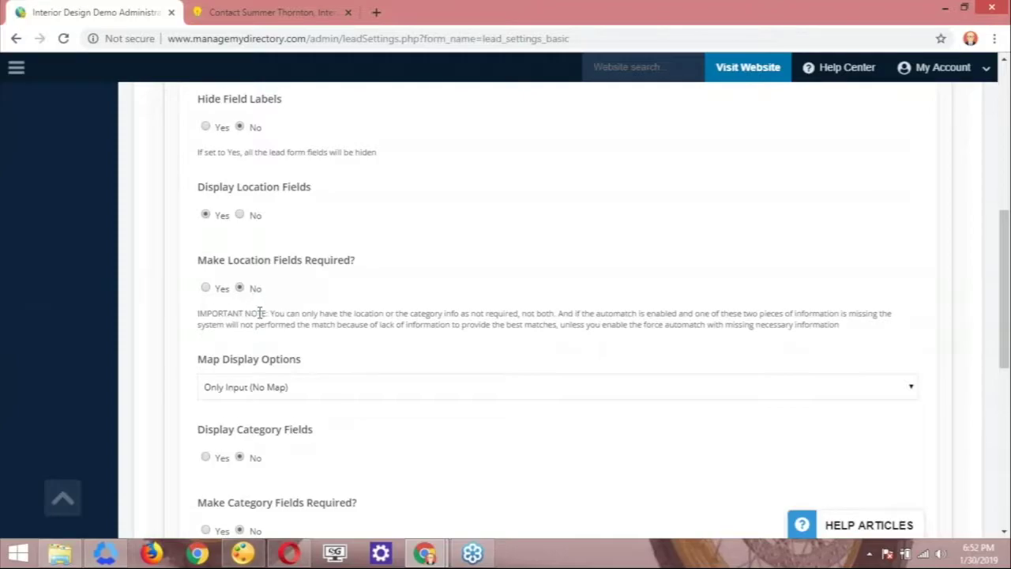
pyautogui.scroll(-1, 259, 313)
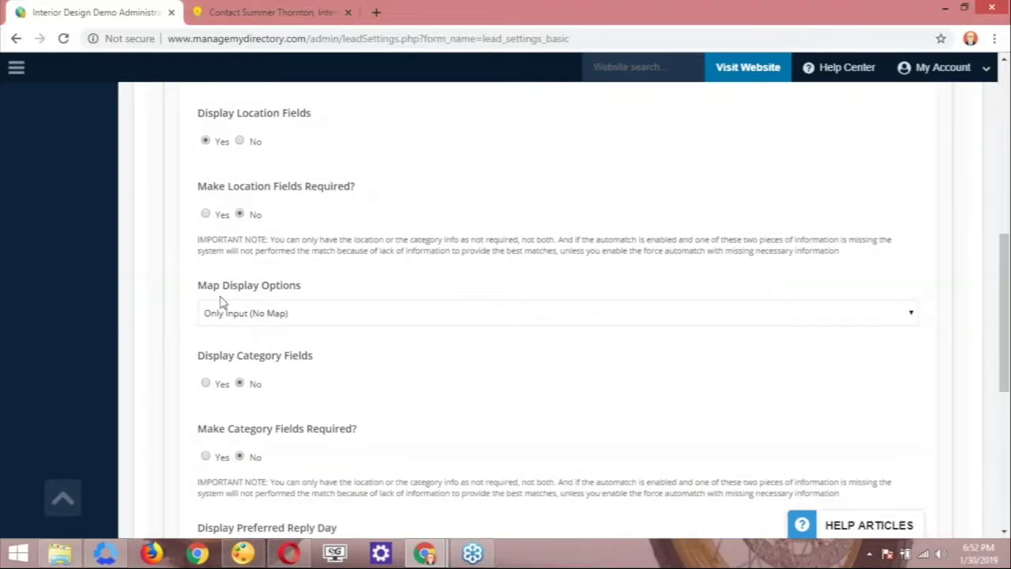
pyautogui.click(226, 293)
pyautogui.click(241, 314)
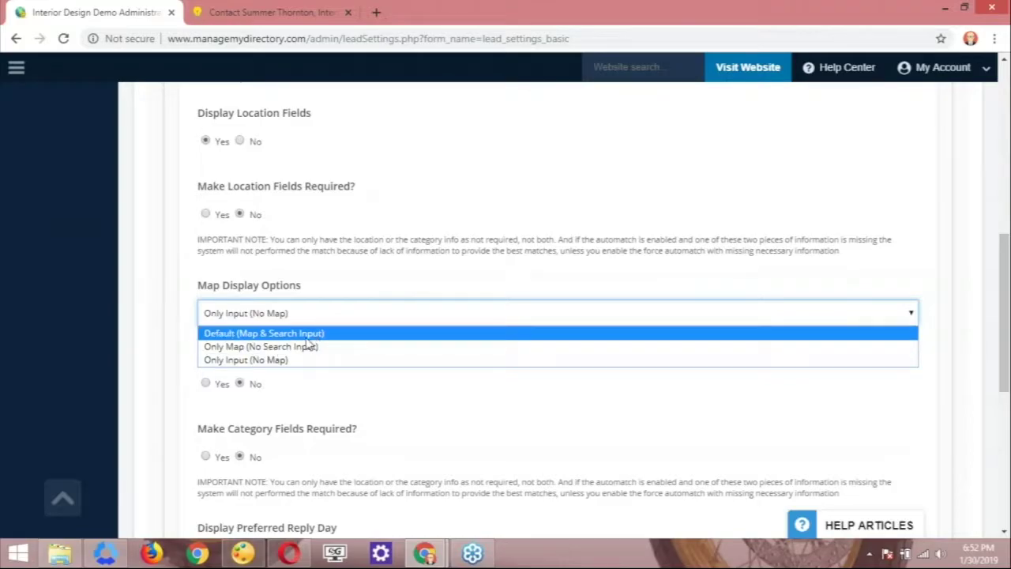
pyautogui.click(279, 338)
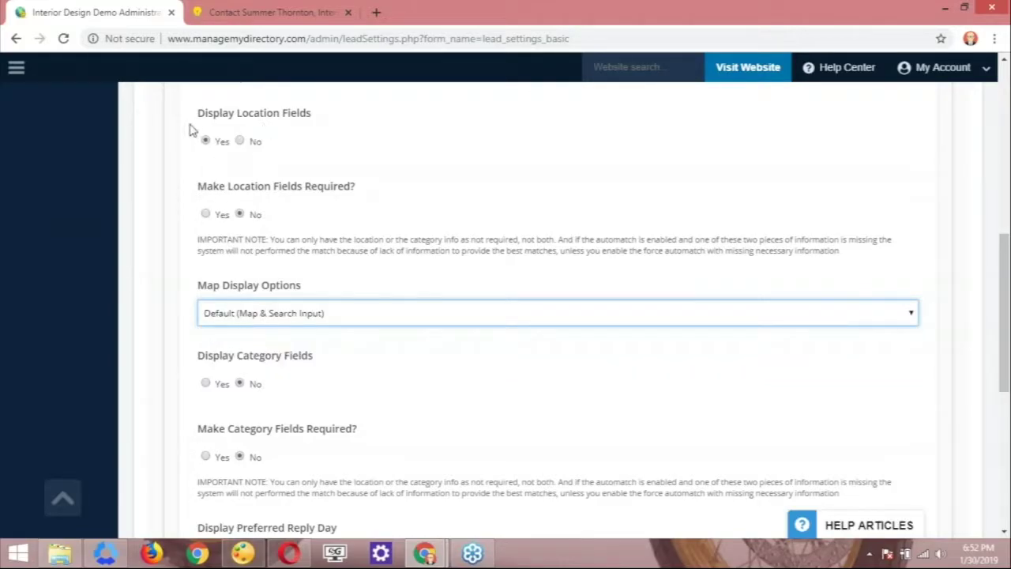
pyautogui.scroll(2, 847, 217)
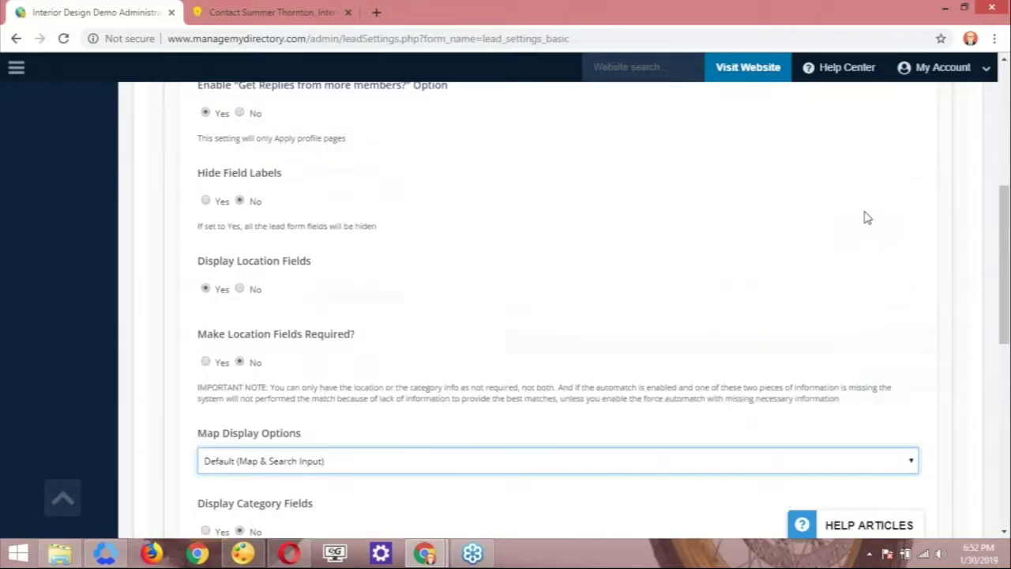
pyautogui.scroll(5, 866, 217)
pyautogui.click(897, 186)
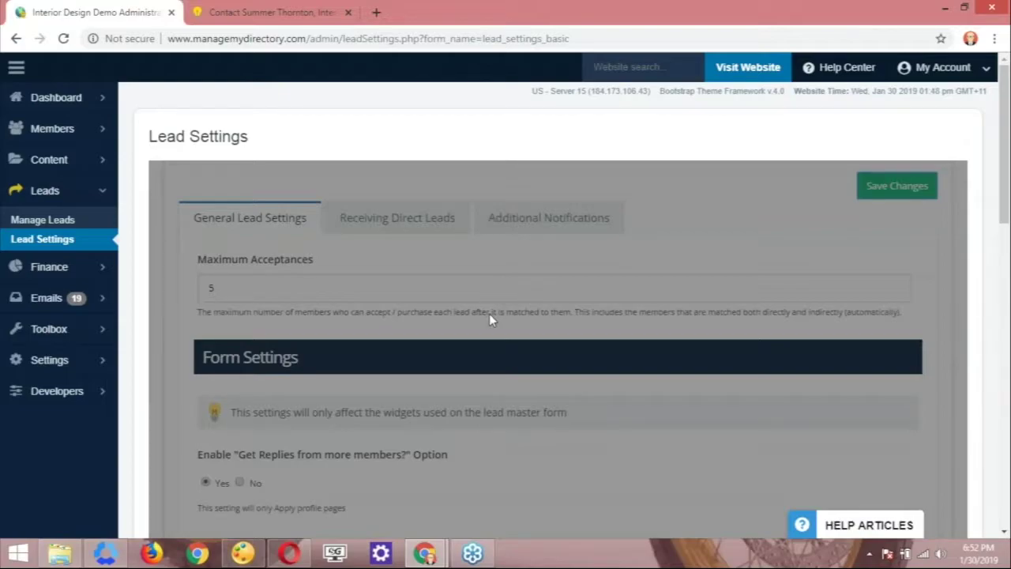
# - Reload the designer's public contact form and check the Location field and its map area
pyautogui.scroll(-1, 489, 318)
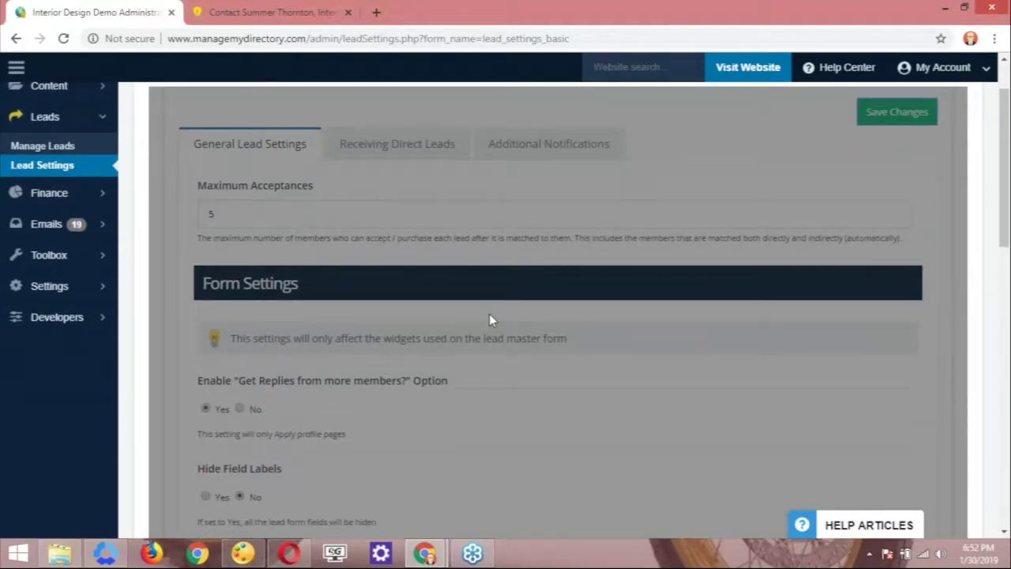
pyautogui.scroll(-2, 332, 329)
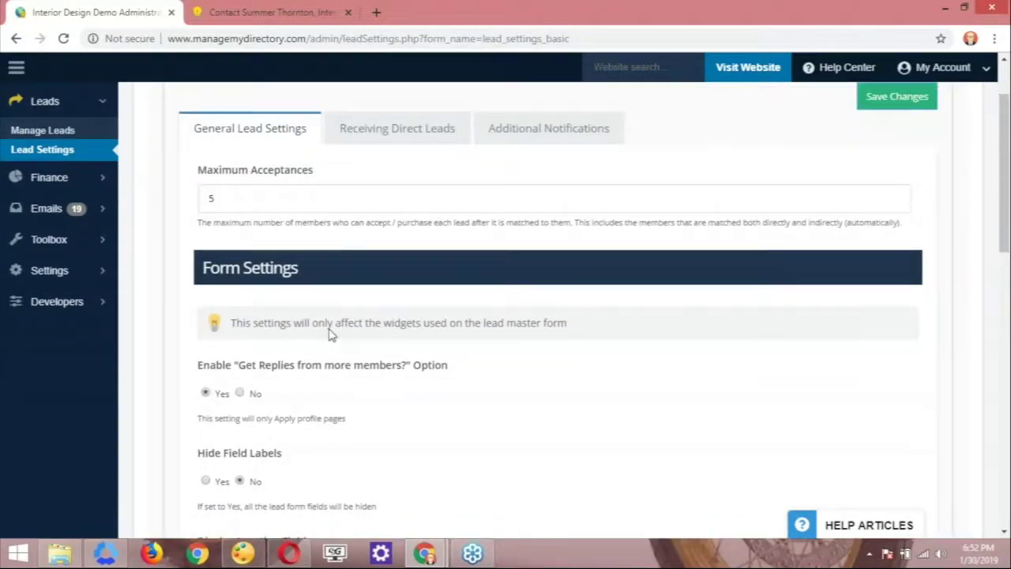
pyautogui.scroll(-1, 332, 337)
pyautogui.hotkey('ctrl', 'Tab')
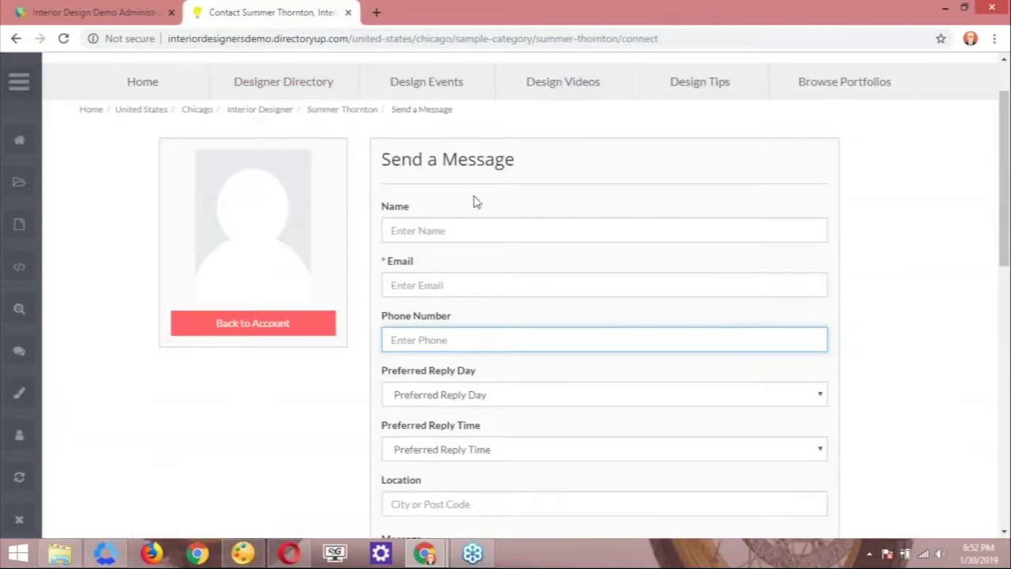
pyautogui.click(65, 39)
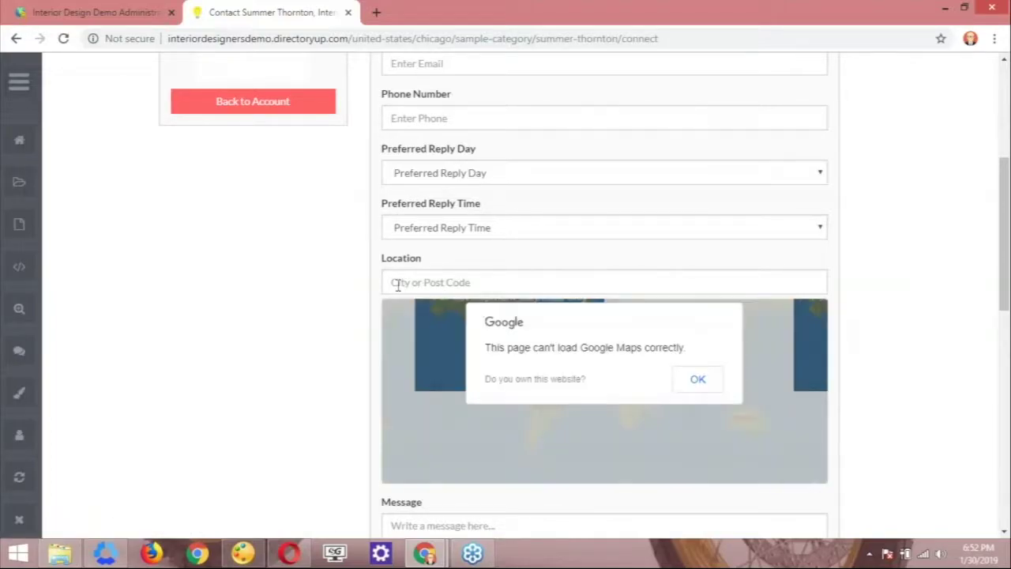
pyautogui.click(435, 284)
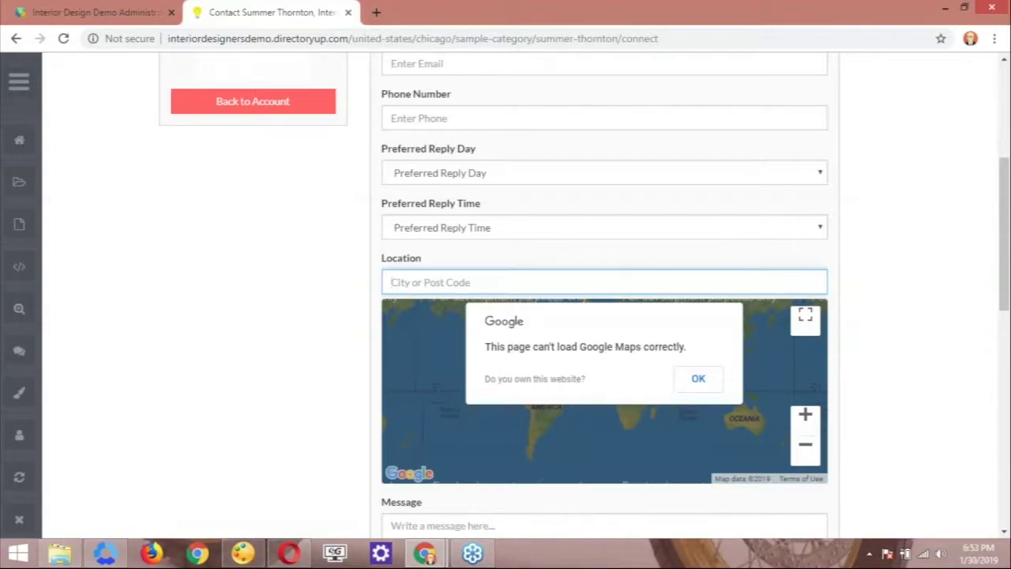
# - Return to the admin lead settings and examine the choices available under Map Display Options
pyautogui.click(117, 17)
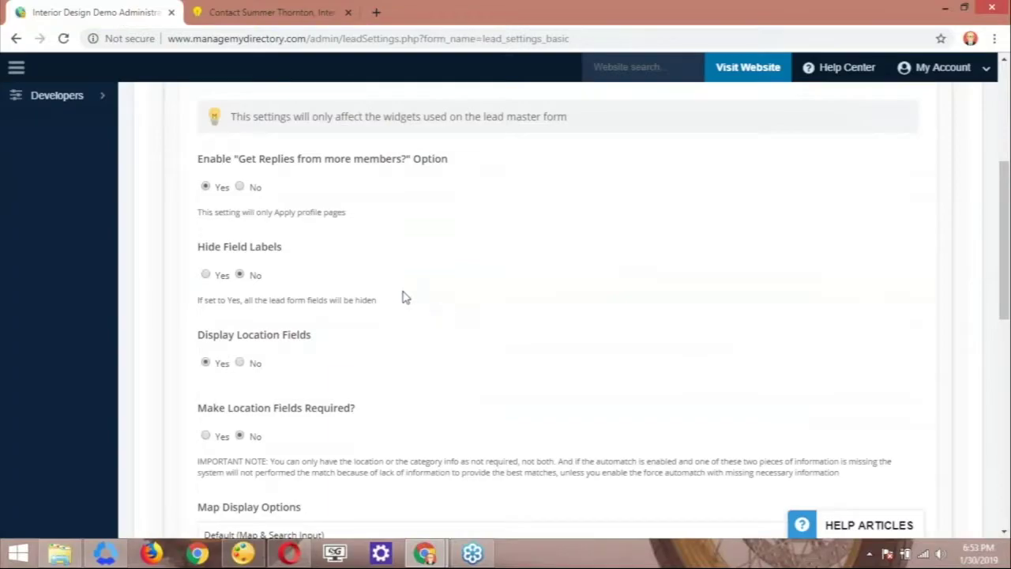
pyautogui.scroll(-1, 397, 337)
pyautogui.scroll(-2, 399, 338)
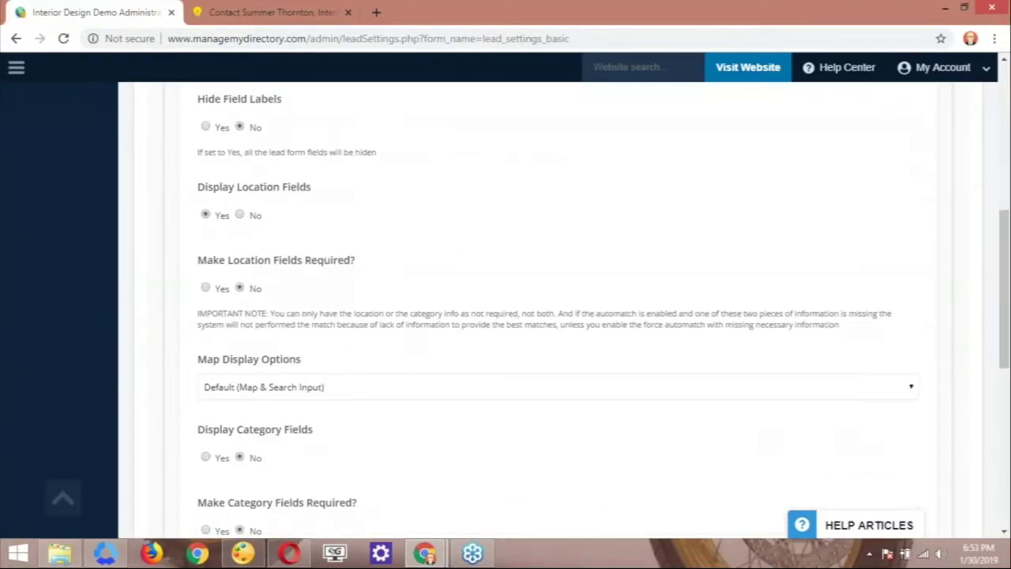
pyautogui.scroll(3, 399, 338)
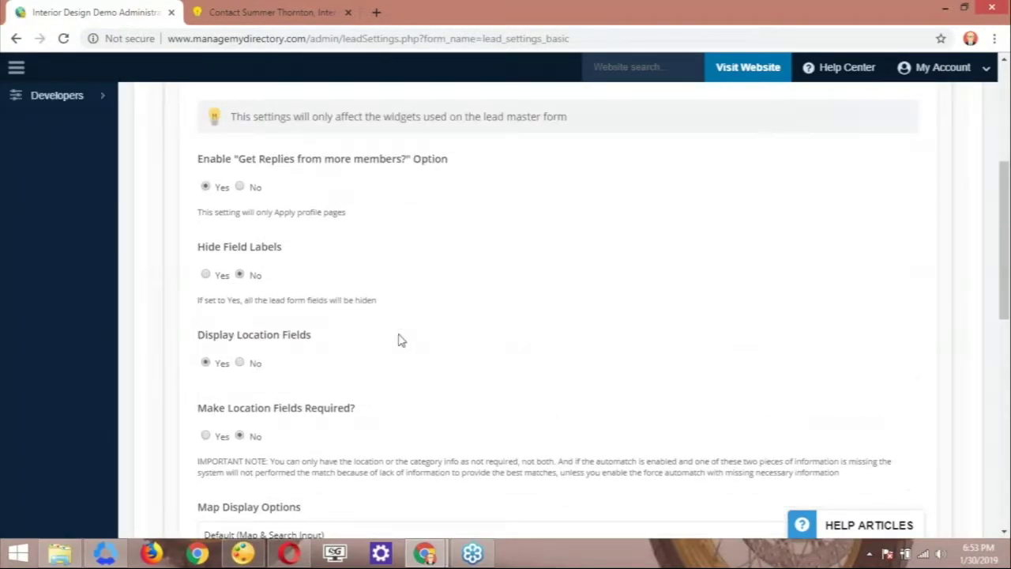
pyautogui.scroll(-2, 399, 340)
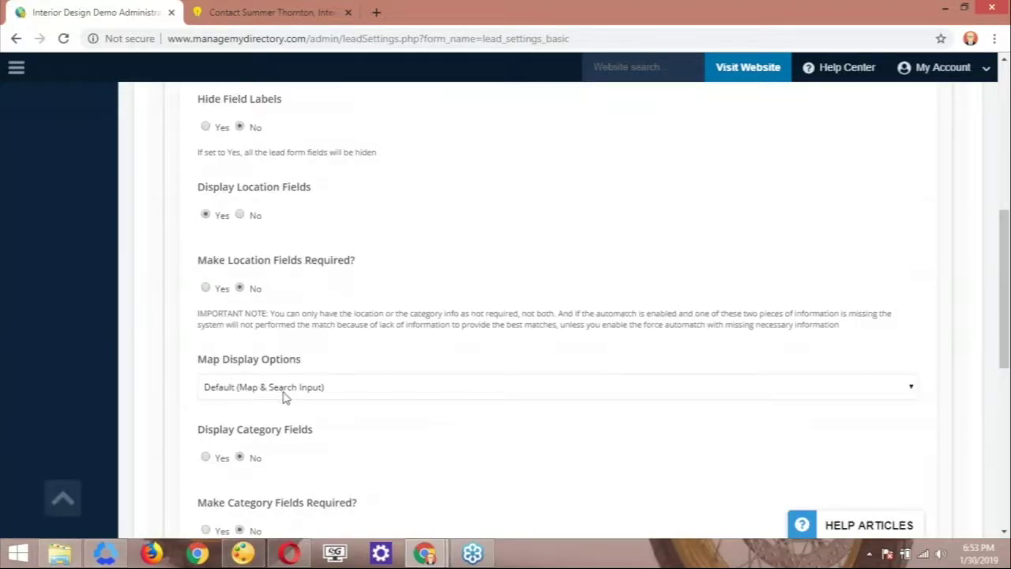
pyautogui.click(285, 389)
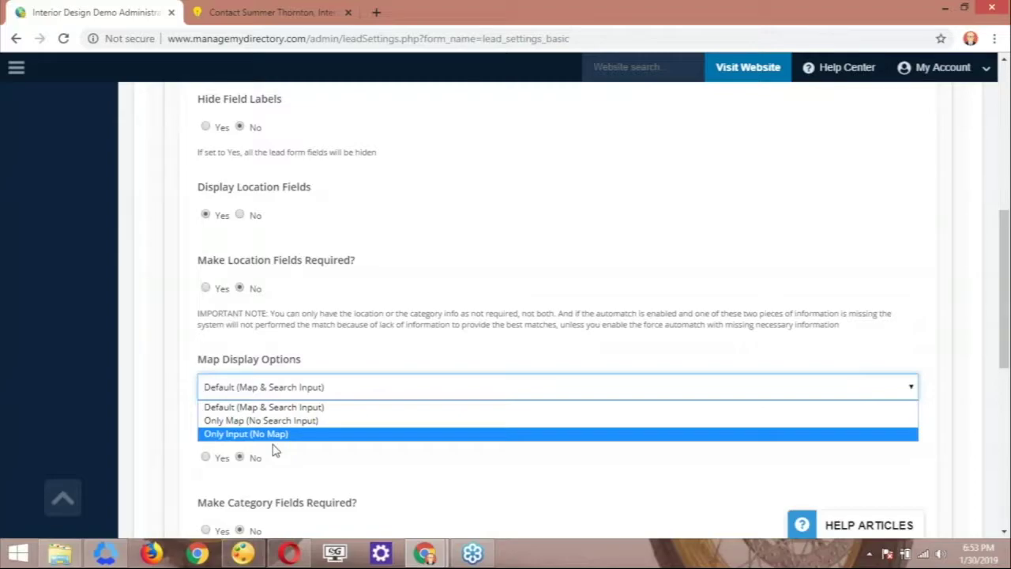
pyautogui.click(195, 412)
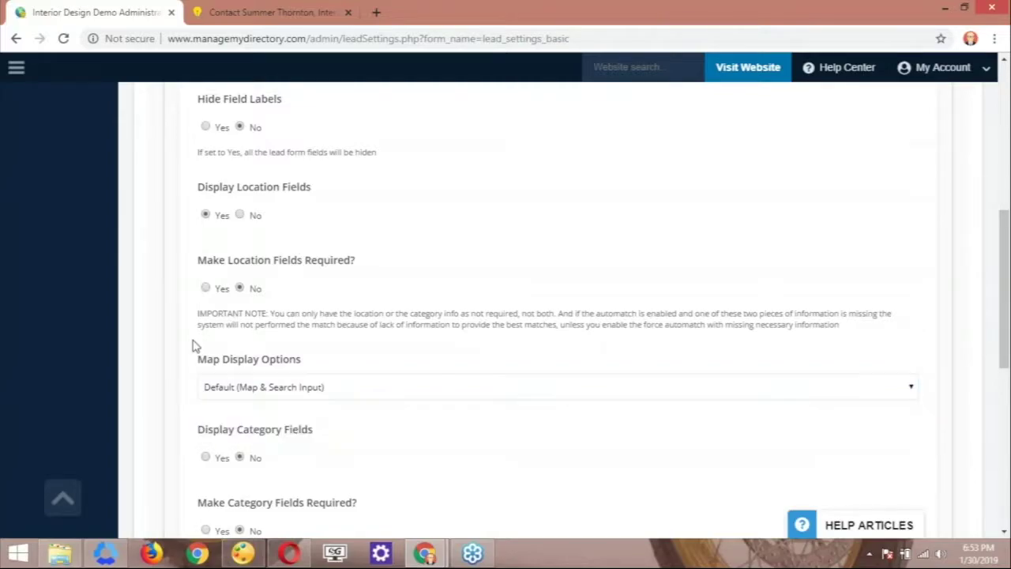
# - Set Display Preferred Reply Day and Display Preferred Reply Time to No in the lead settings
pyautogui.scroll(-1, 198, 340)
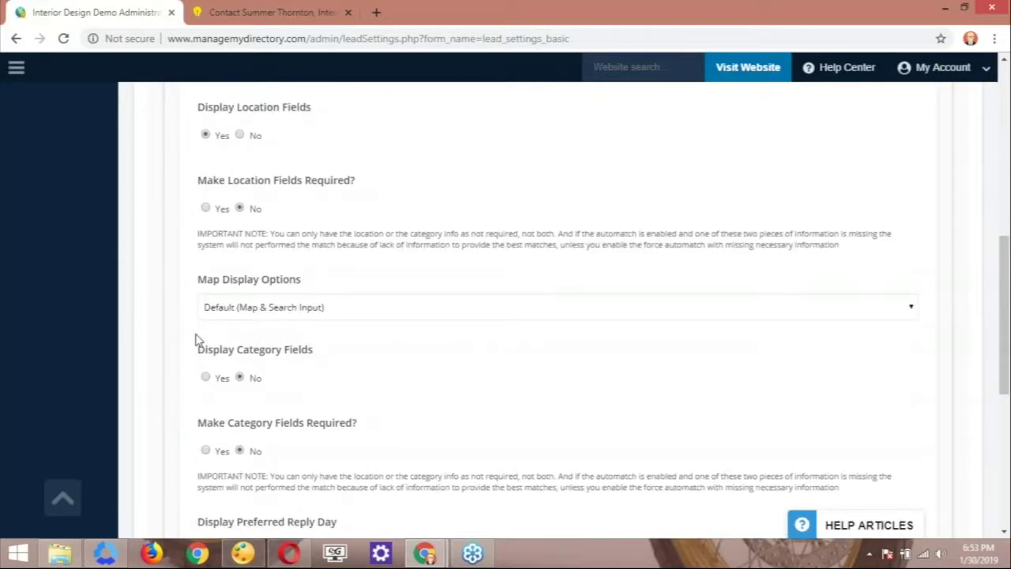
pyautogui.scroll(-2, 198, 340)
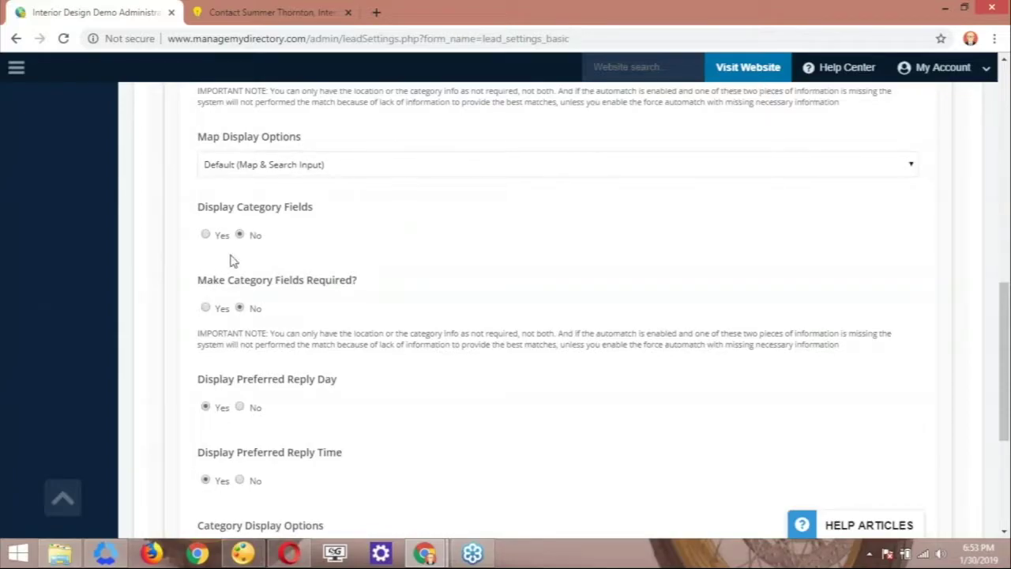
pyautogui.scroll(-1, 232, 261)
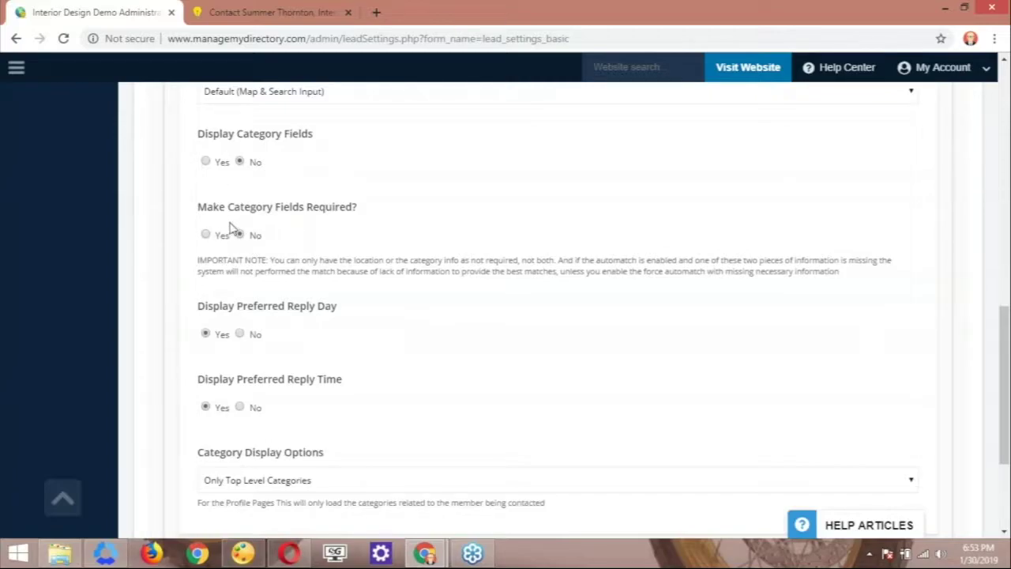
pyautogui.scroll(-1, 231, 229)
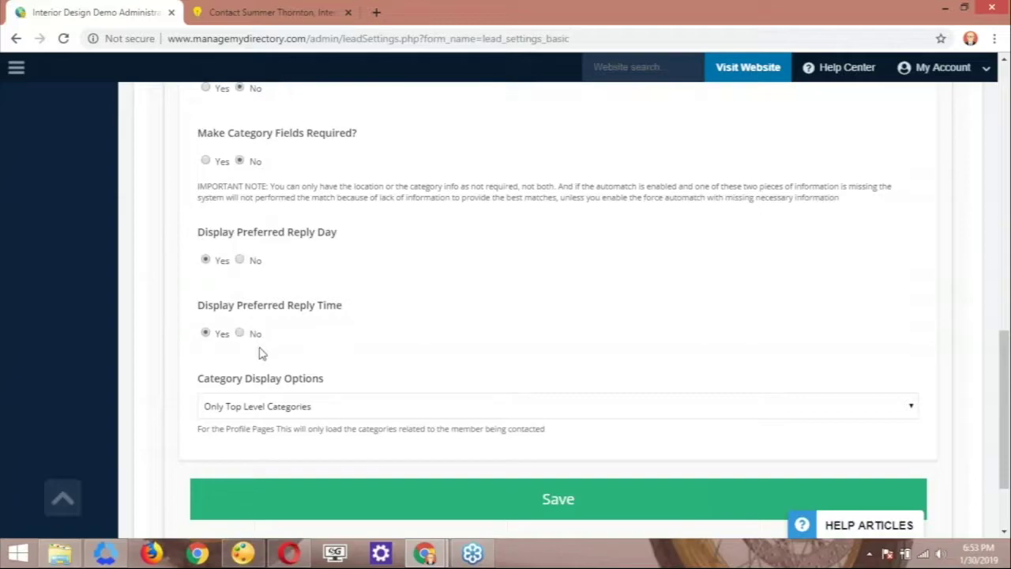
pyautogui.click(239, 261)
pyautogui.click(240, 332)
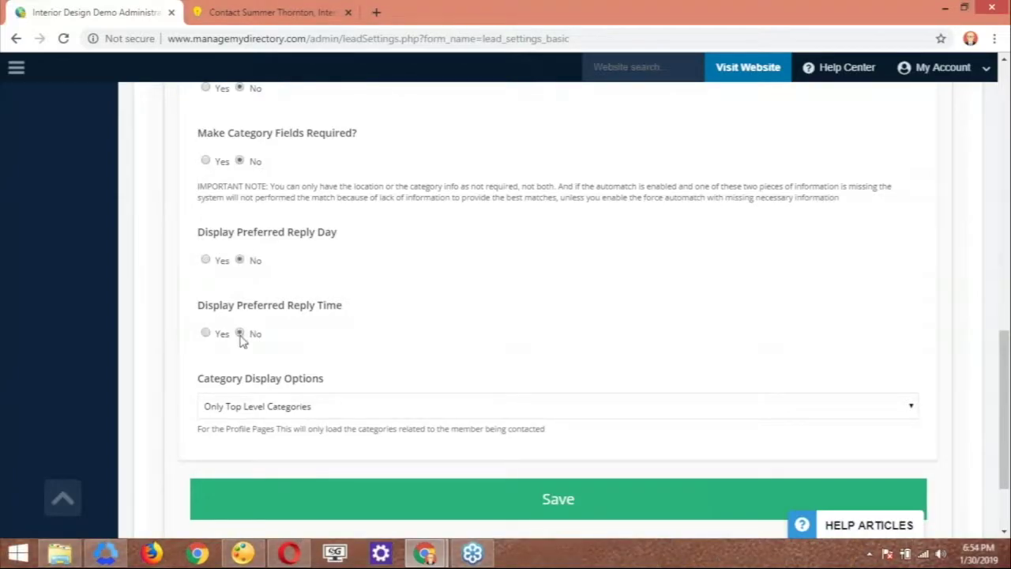
# - Set Display Category Fields to Yes with Category Display Options on Top & Sub Level Categories, and save the lead settings
pyautogui.scroll(1, 268, 368)
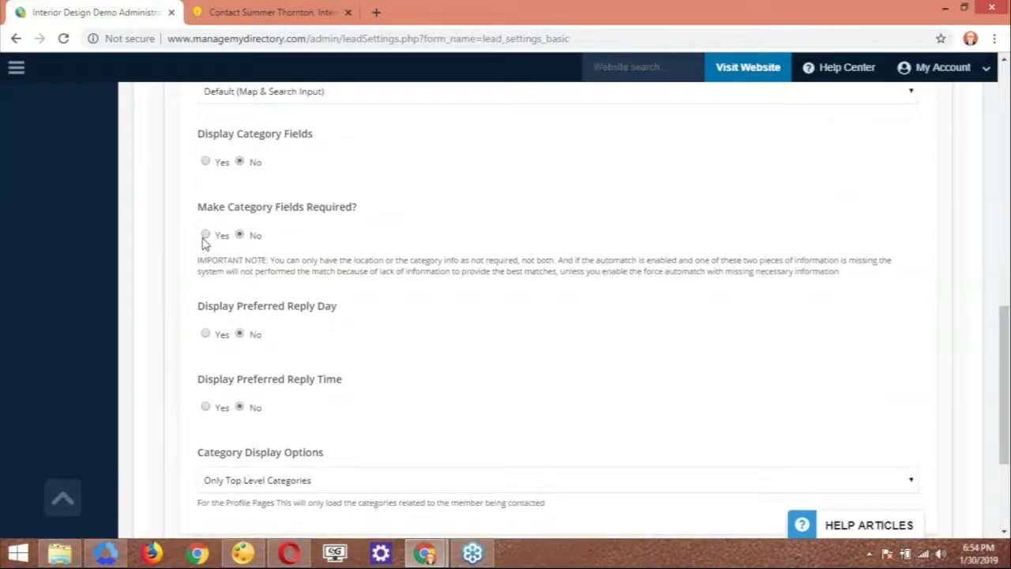
pyautogui.click(205, 161)
pyautogui.scroll(-1, 282, 172)
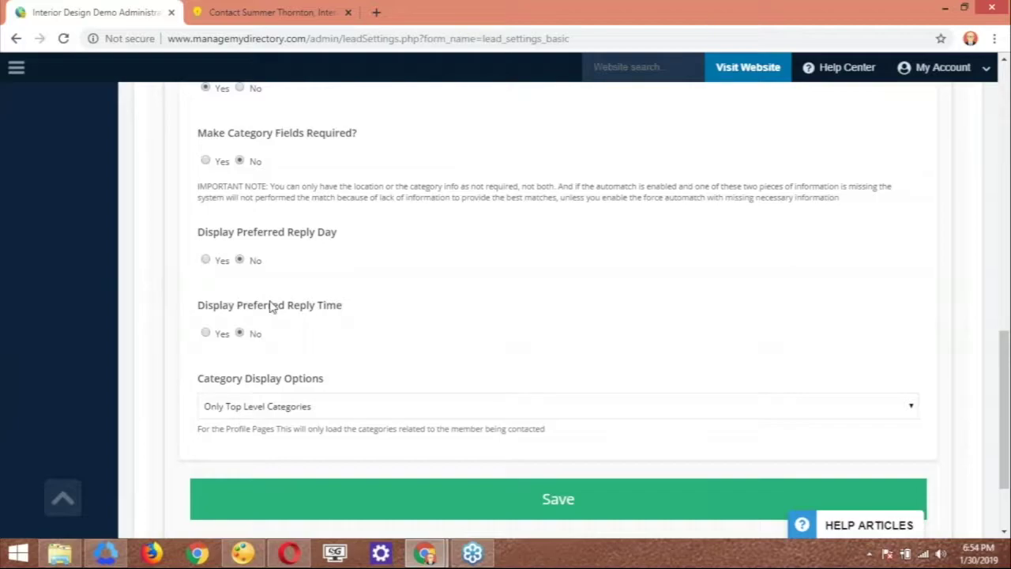
pyautogui.scroll(-1, 269, 324)
pyautogui.click(260, 335)
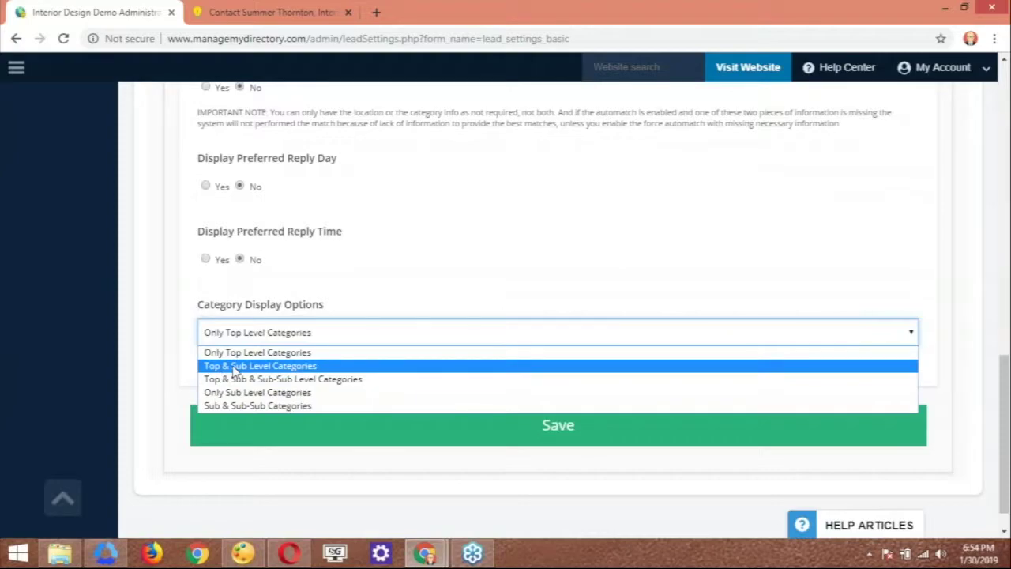
pyautogui.click(281, 366)
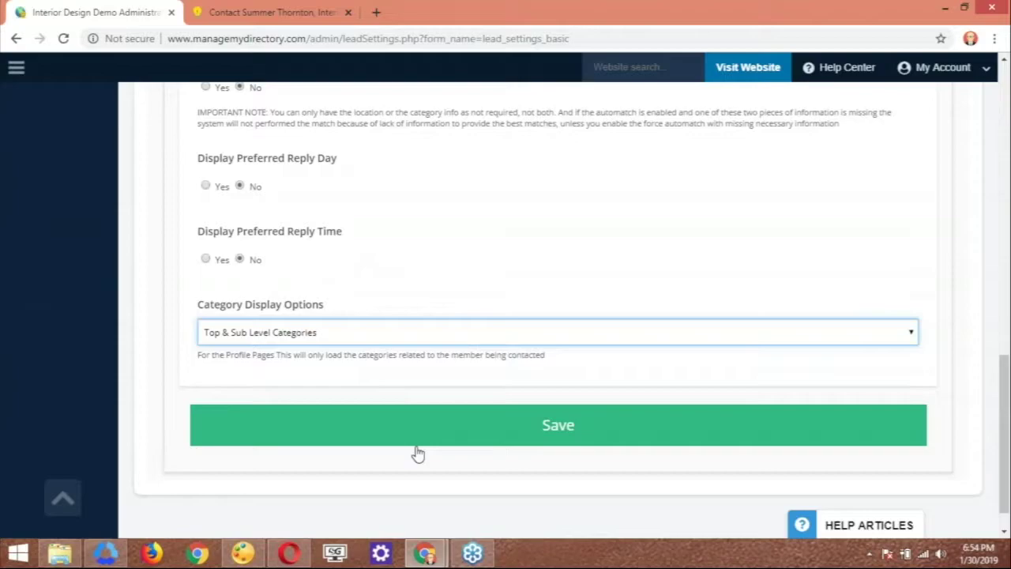
pyautogui.click(499, 435)
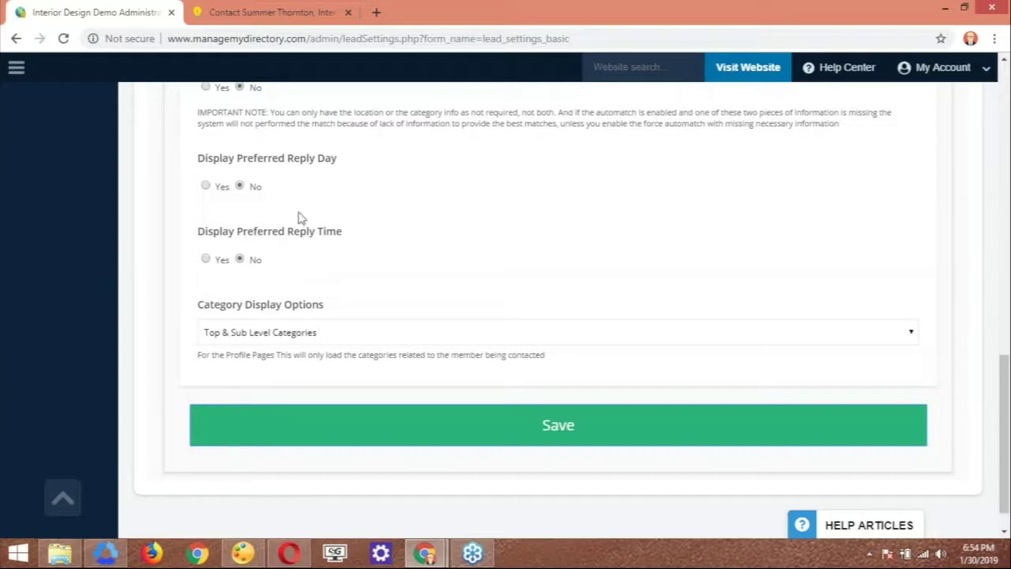
# - Reload the member's public contact form and check its reply day, reply time and category fields
pyautogui.click(246, 22)
pyautogui.scroll(1, 413, 229)
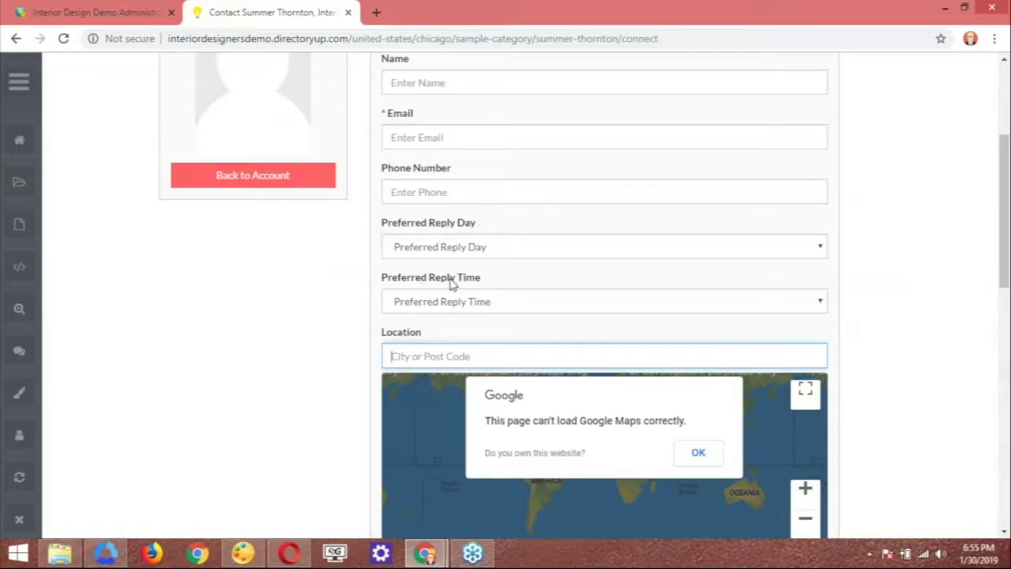
pyautogui.click(63, 37)
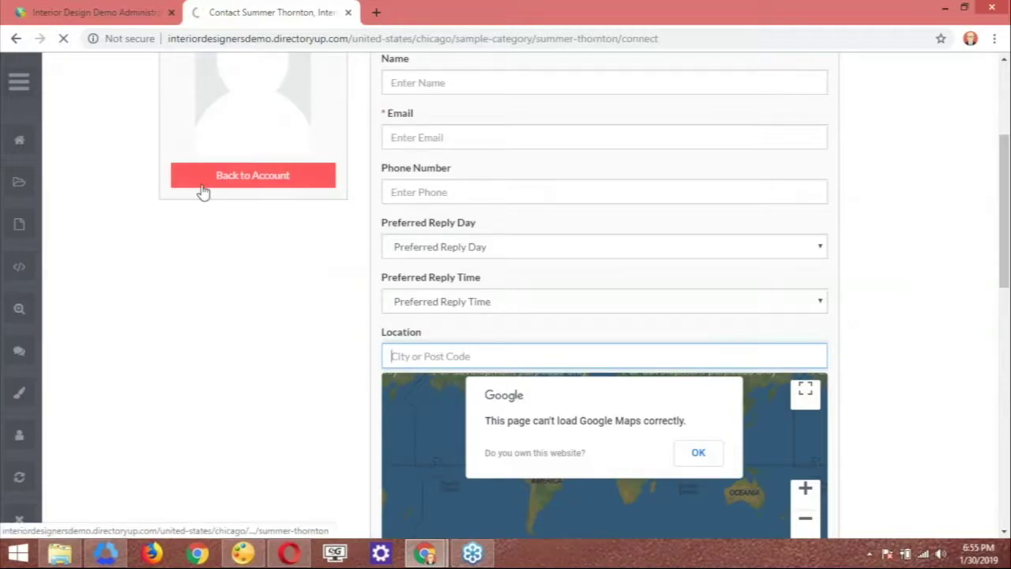
pyautogui.click(203, 193)
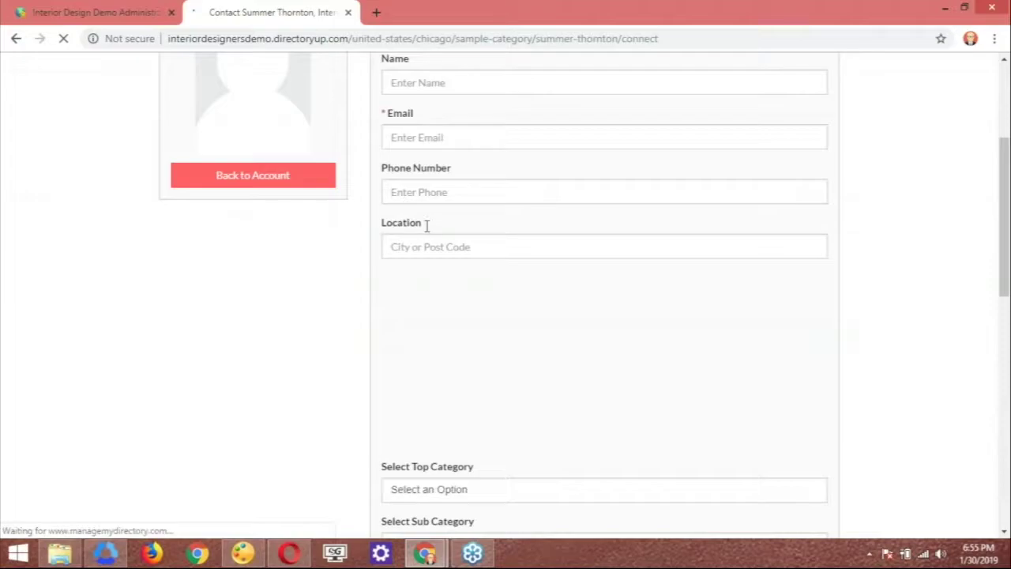
pyautogui.scroll(-2, 371, 258)
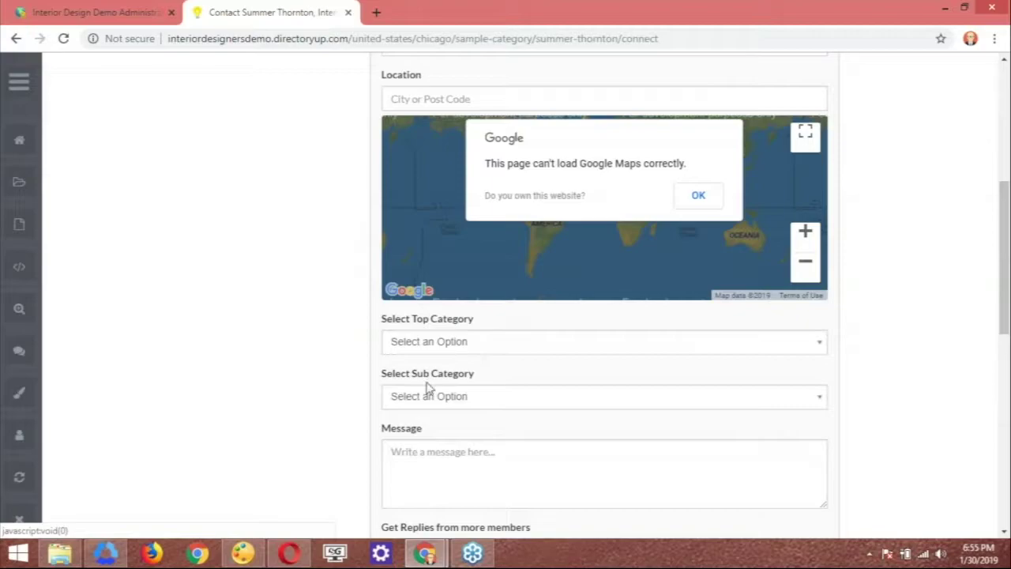
# - Choose Interior Designer as the top category on the contact form and check the sub category and message fields below it
pyautogui.click(463, 346)
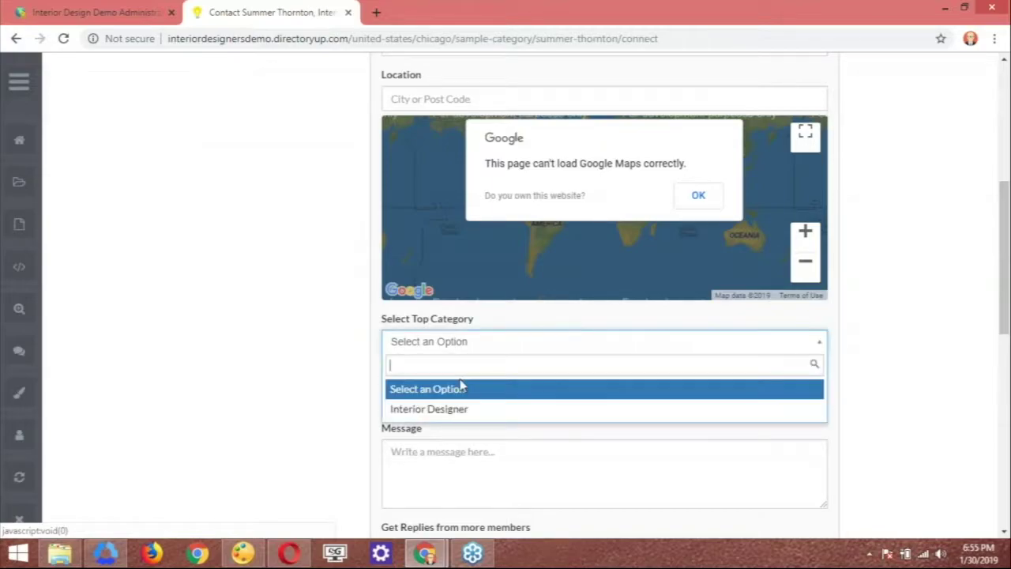
pyautogui.click(414, 411)
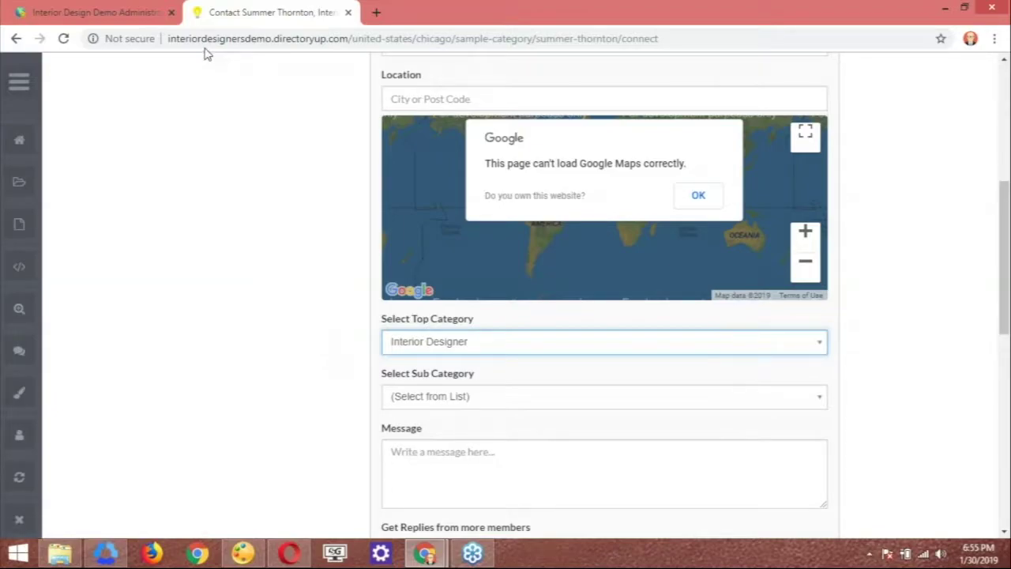
pyautogui.click(132, 14)
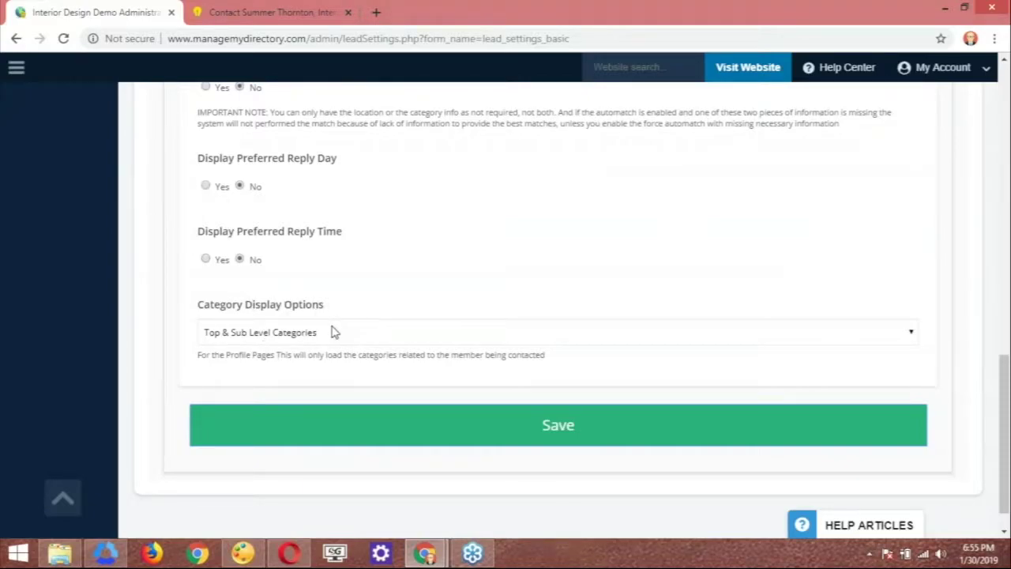
pyautogui.hotkey('ctrl', 'Tab')
pyautogui.scroll(-2, 389, 380)
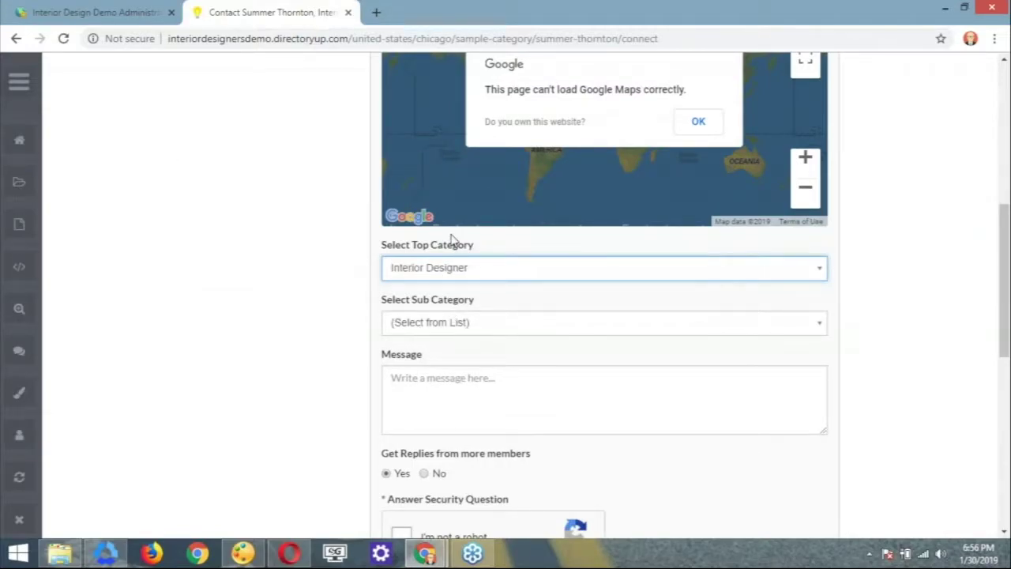
pyautogui.scroll(-2, 442, 289)
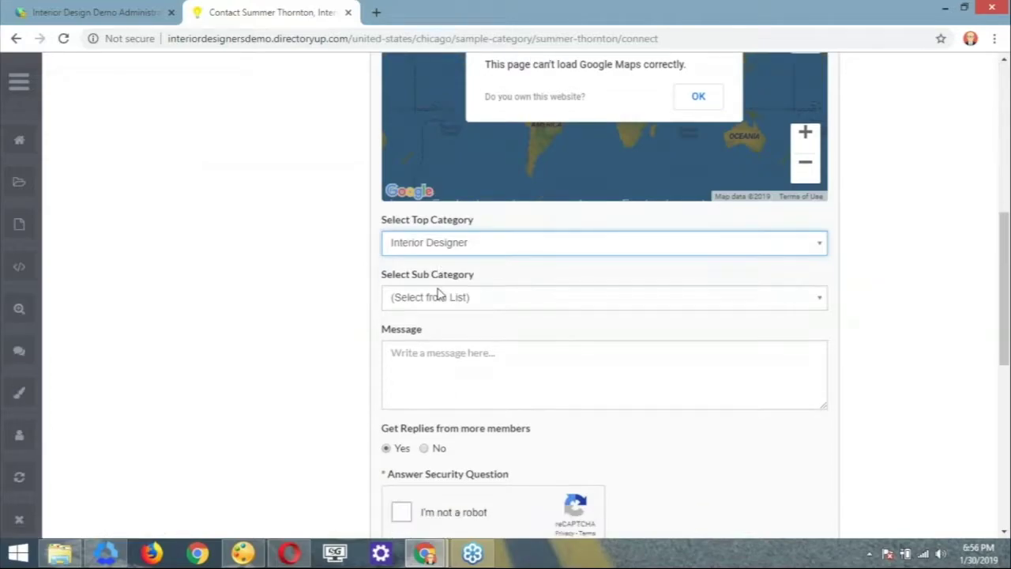
pyautogui.click(458, 244)
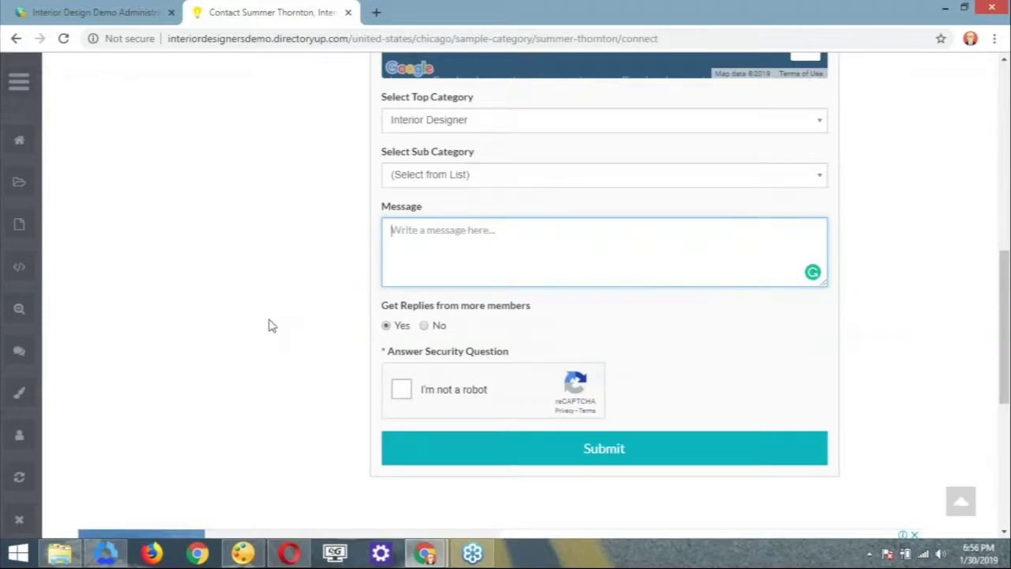
# - Return to the admin lead settings and review the Maximum Acceptances and Form Settings options under General Lead Settings
pyautogui.click(108, 14)
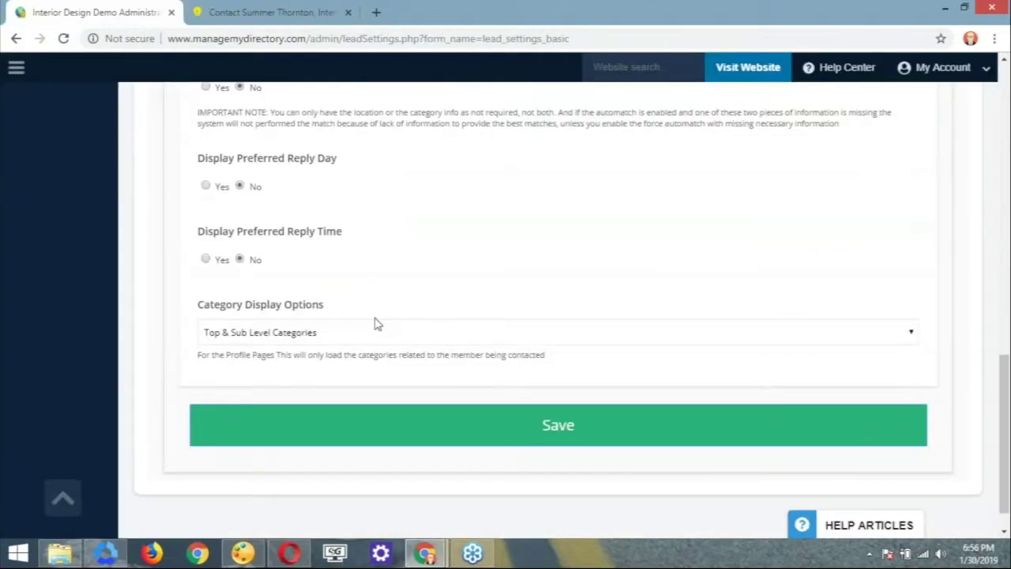
pyautogui.scroll(-1, 379, 332)
pyautogui.scroll(10, 401, 373)
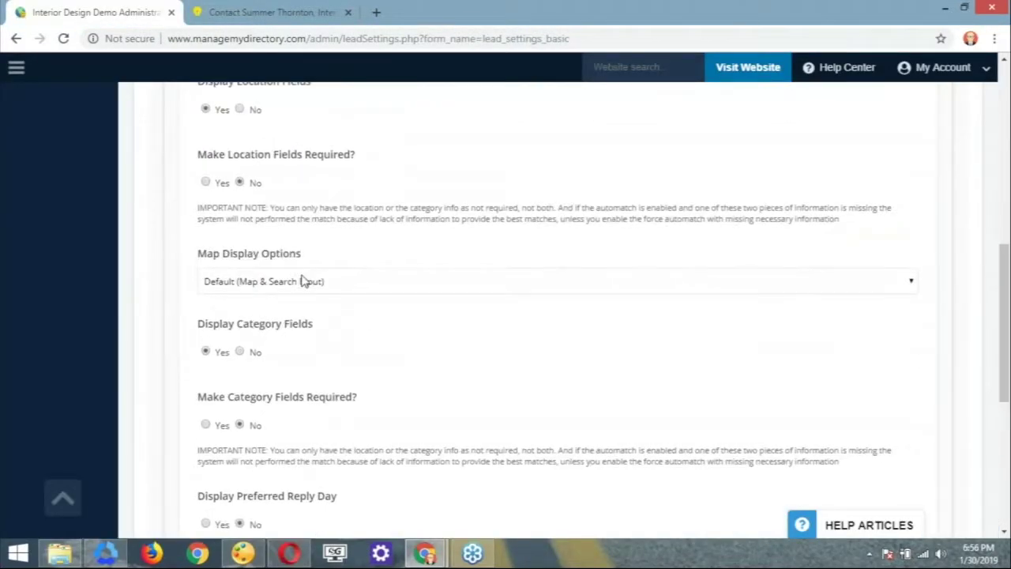
pyautogui.scroll(5, 332, 284)
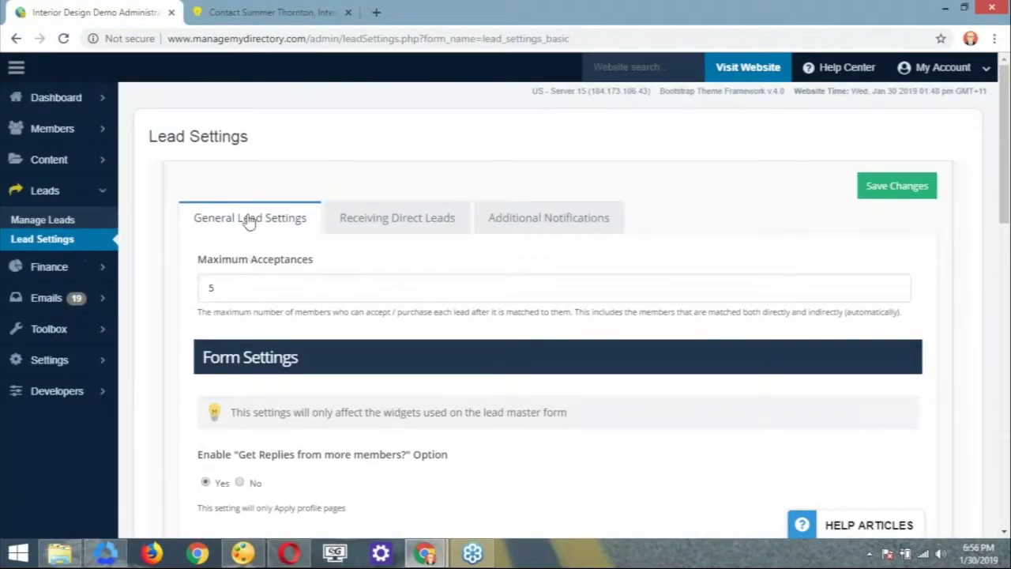
pyautogui.scroll(-2, 379, 278)
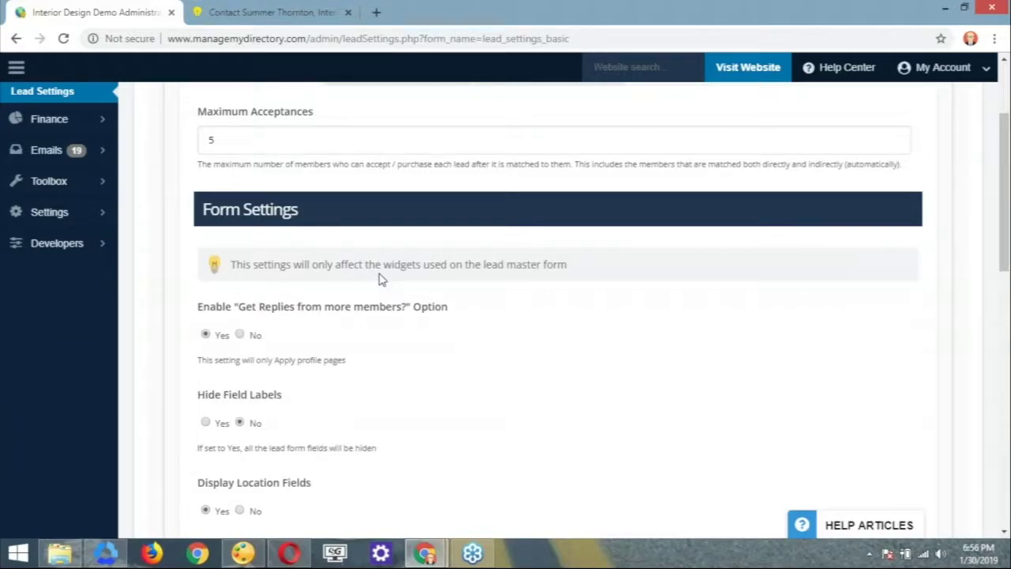
pyautogui.scroll(2, 395, 273)
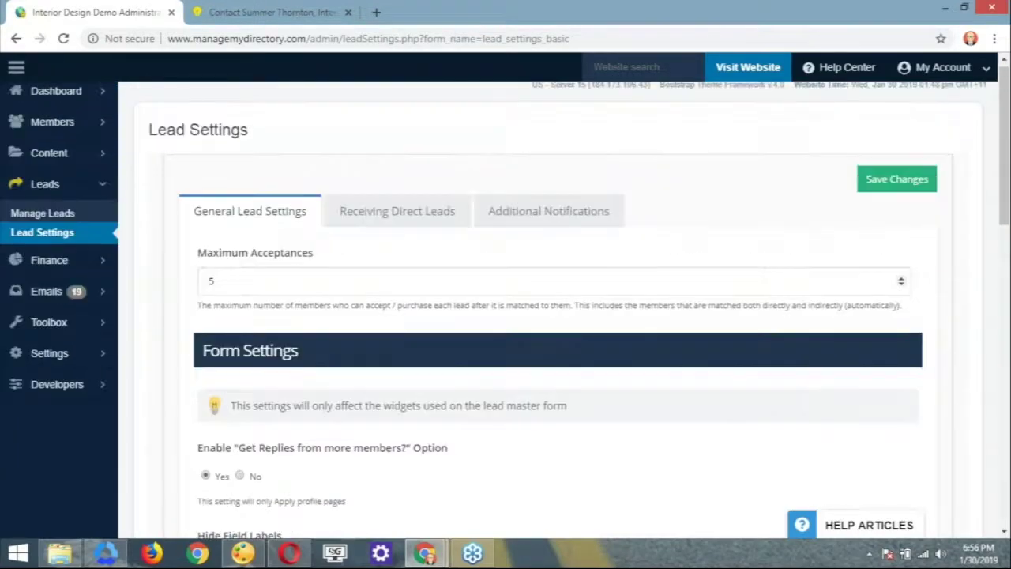
# - Open the Receiving Direct Leads settings and examine the immediate delivery option and the choices for Count Match As
pyautogui.click(397, 218)
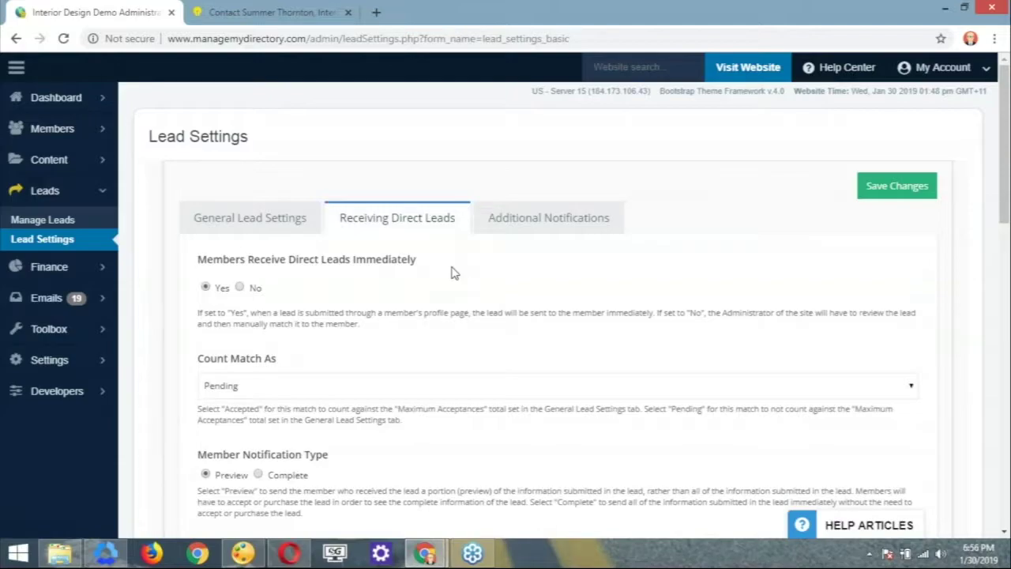
pyautogui.scroll(-2, 453, 273)
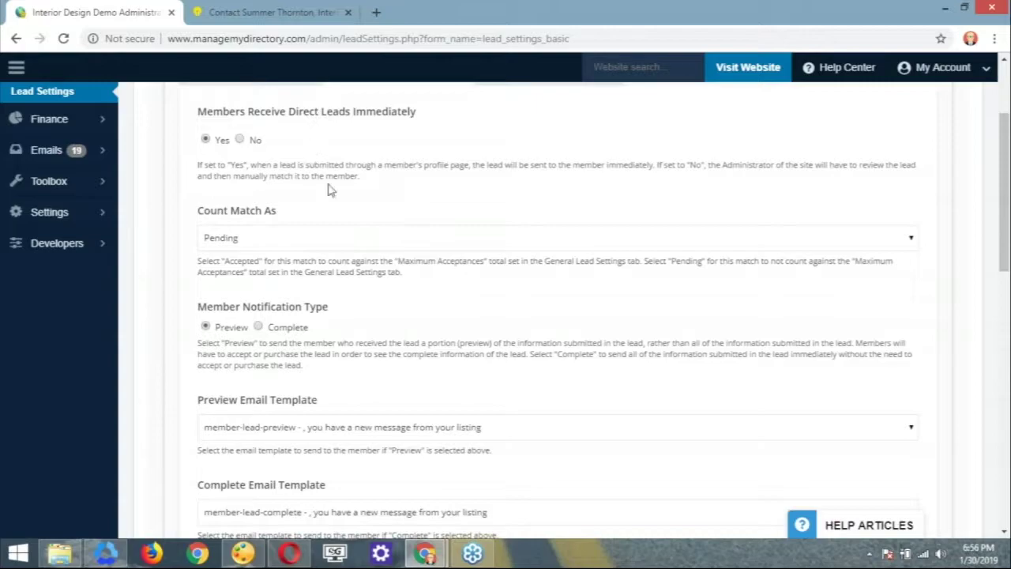
pyautogui.scroll(-1, 340, 188)
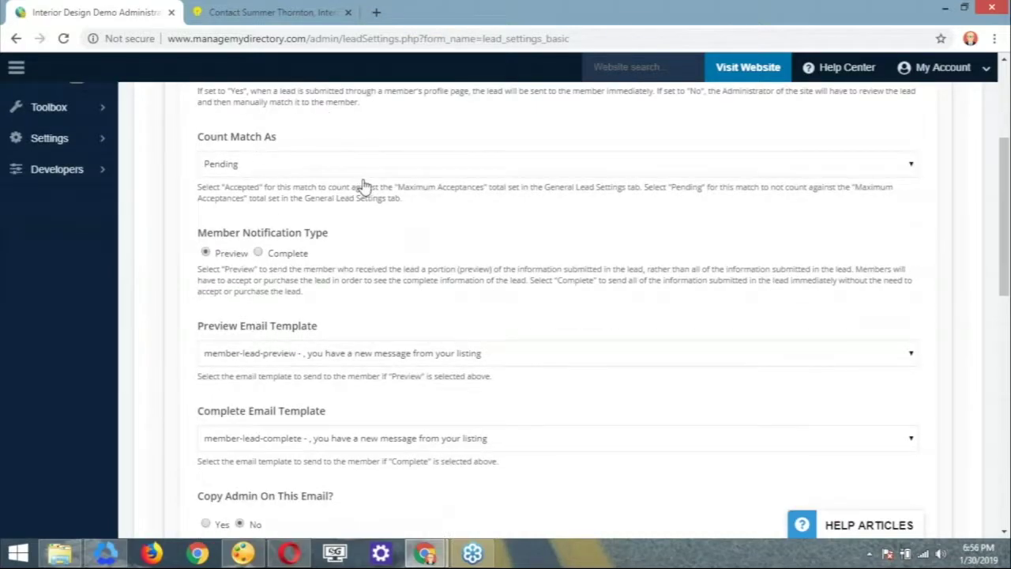
pyautogui.scroll(1, 364, 184)
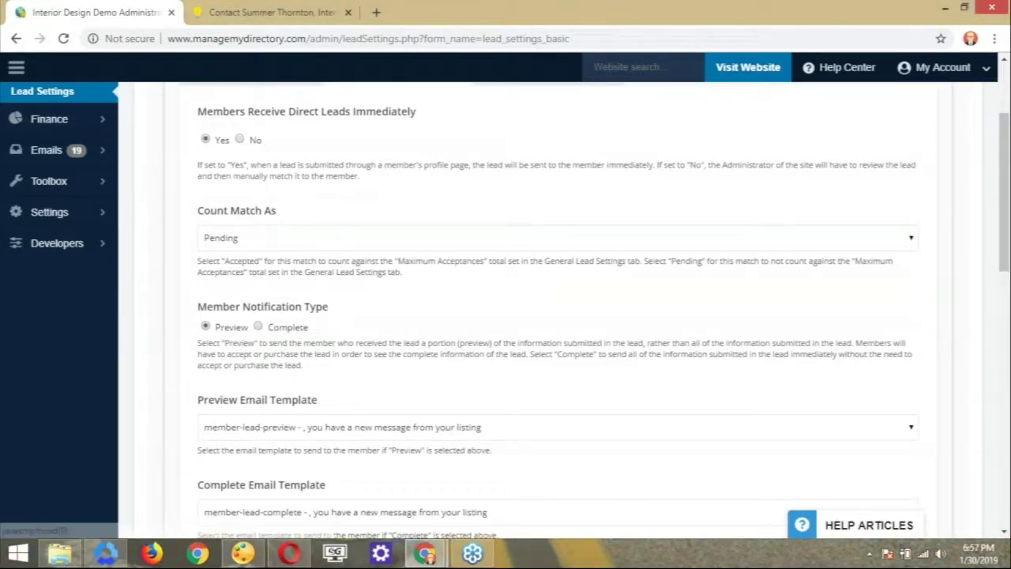
pyautogui.click(293, 241)
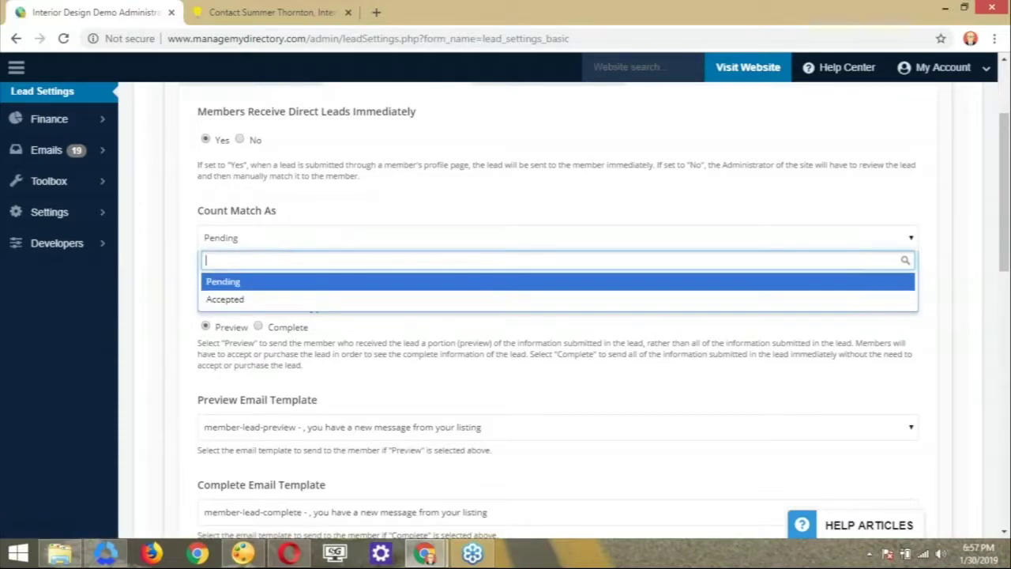
pyautogui.click(404, 240)
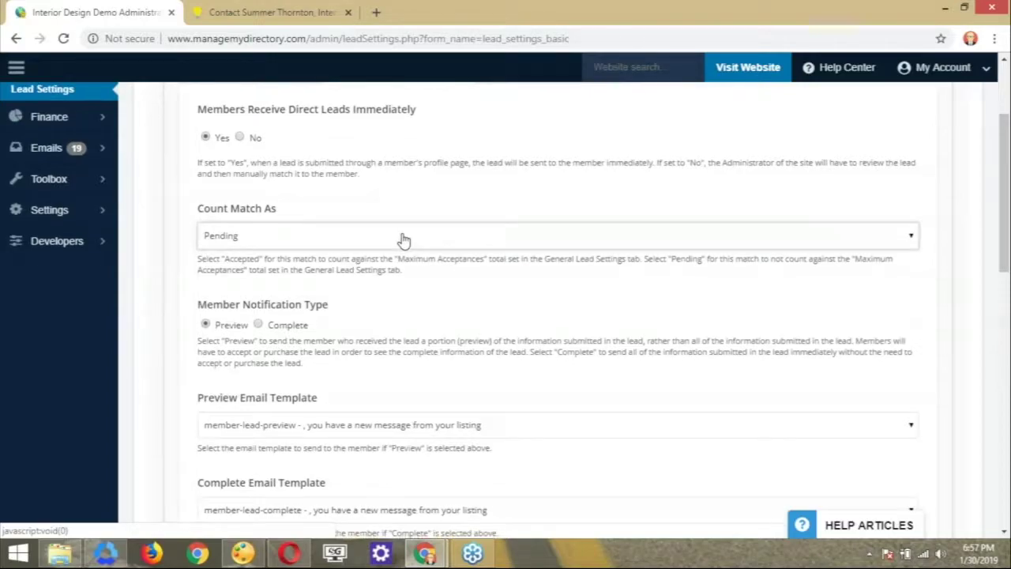
# - Review the Member Notification Type options and examine the templates available for Preview Email Template
pyautogui.scroll(-1, 401, 239)
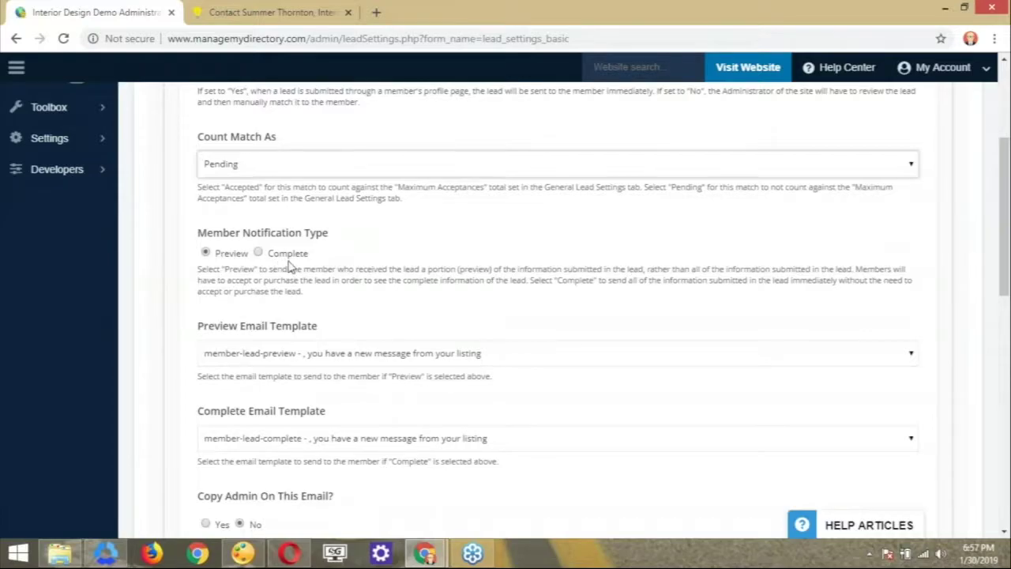
pyautogui.scroll(-1, 290, 267)
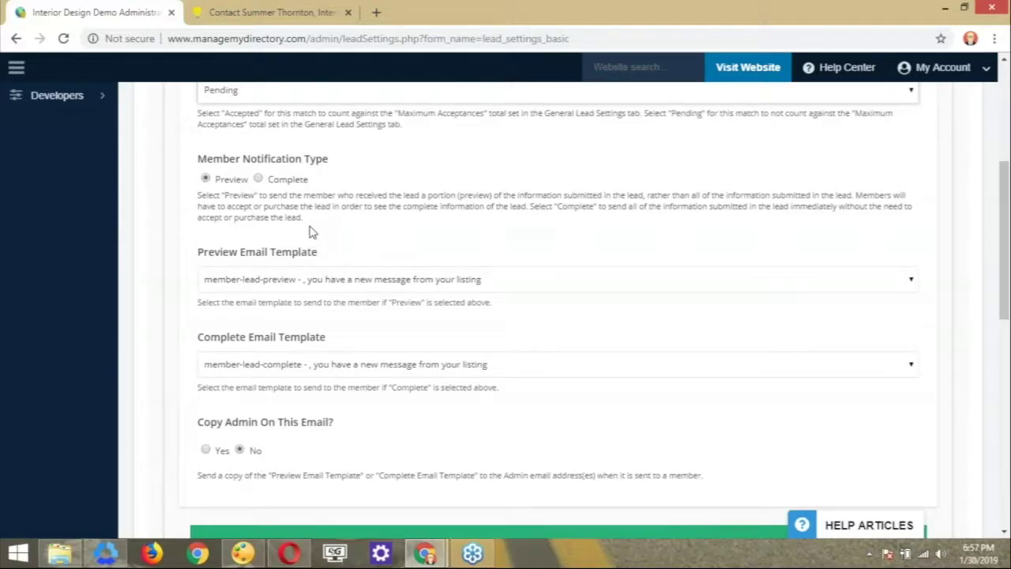
pyautogui.scroll(-1, 308, 228)
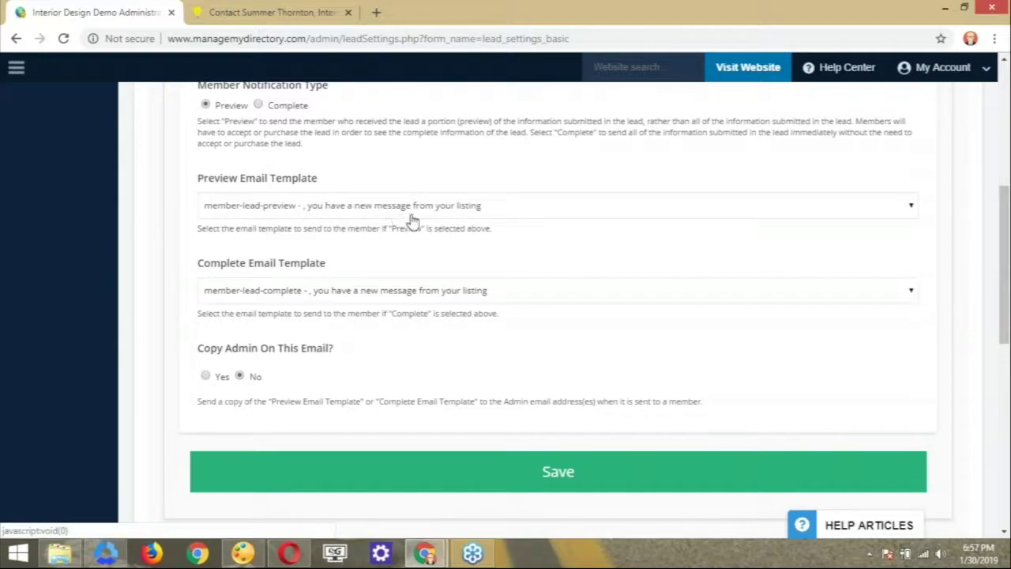
pyautogui.click(254, 210)
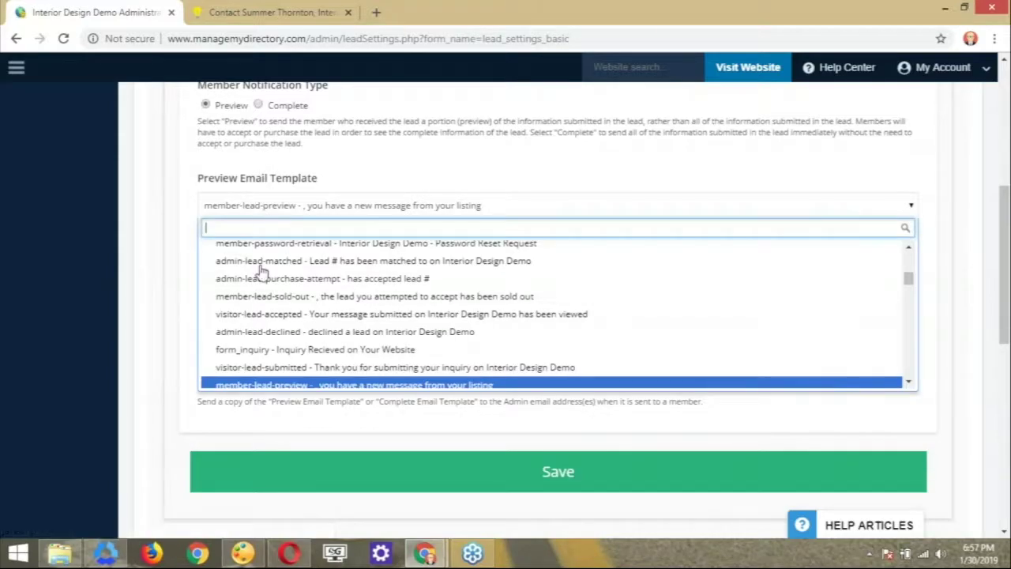
pyautogui.click(269, 206)
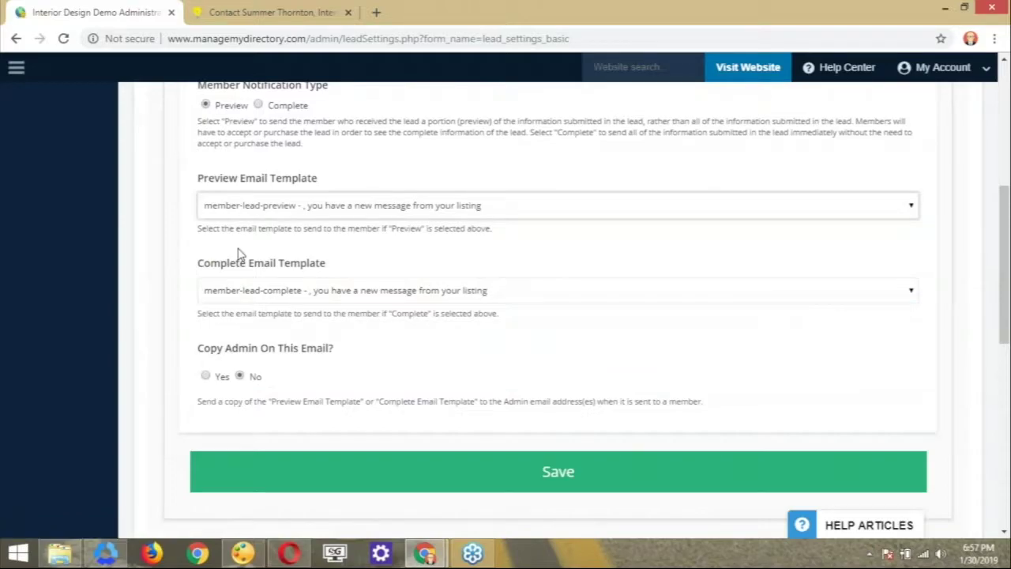
# - Review the Complete Email Template and Copy Admin options, and look again at the Count Match As choices
pyautogui.scroll(-1, 240, 253)
pyautogui.scroll(1, 241, 253)
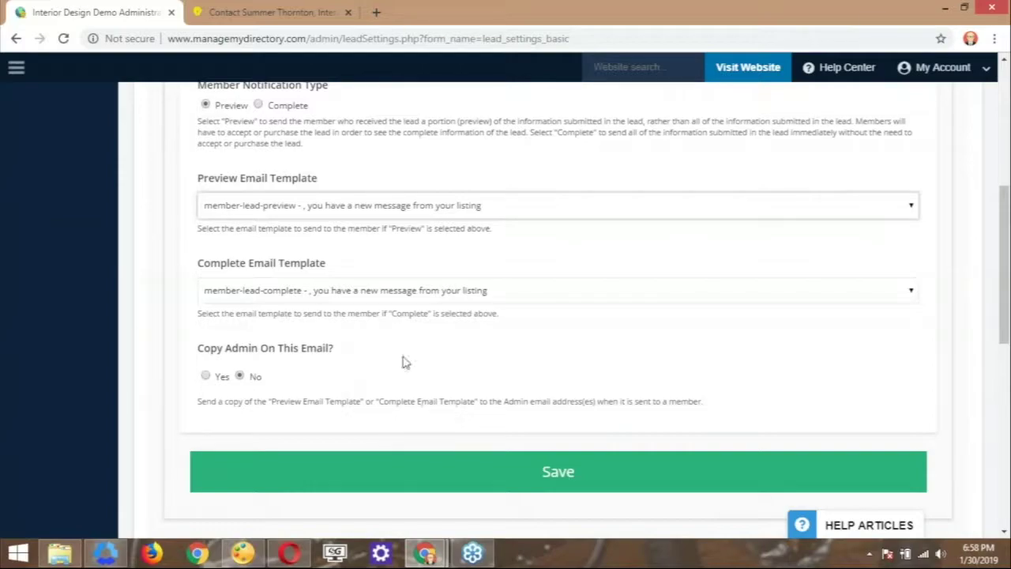
pyautogui.scroll(1, 127, 338)
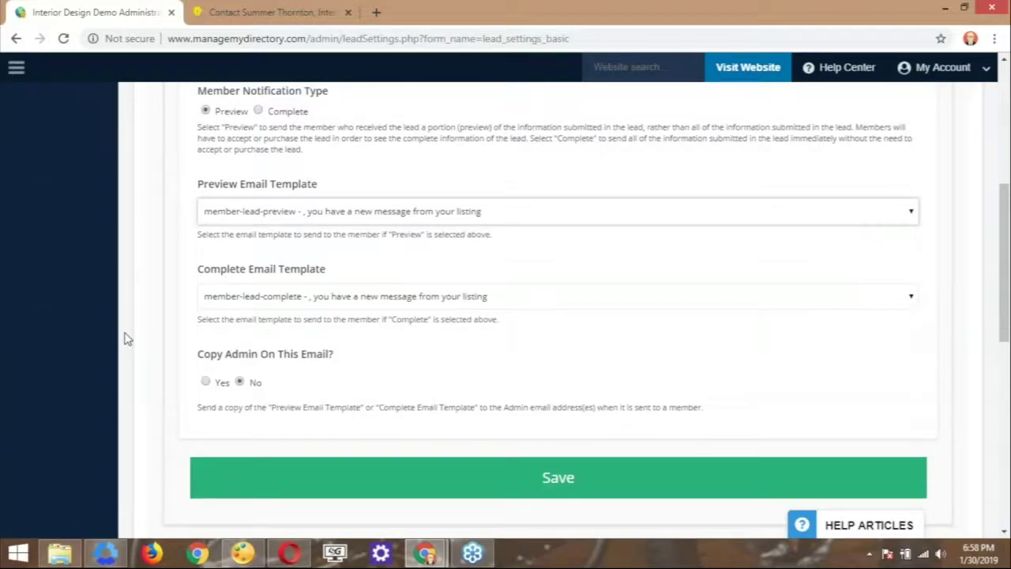
pyautogui.scroll(5, 126, 332)
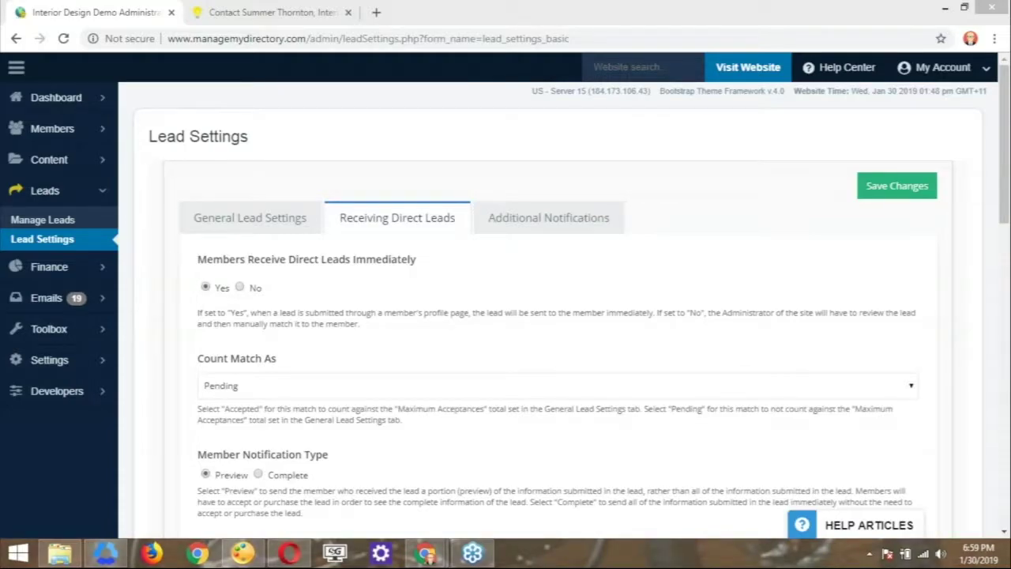
pyautogui.click(254, 385)
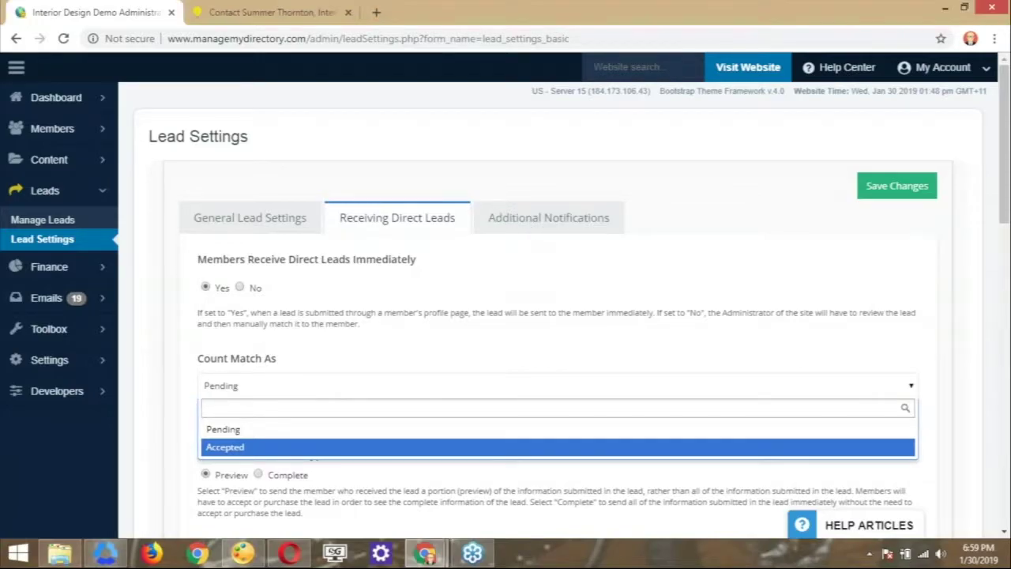
# - Open the Additional Notifications settings and examine the admin email option and the templates available for Admin Lead Submitted Template
pyautogui.click(537, 221)
pyautogui.scroll(-1, 286, 309)
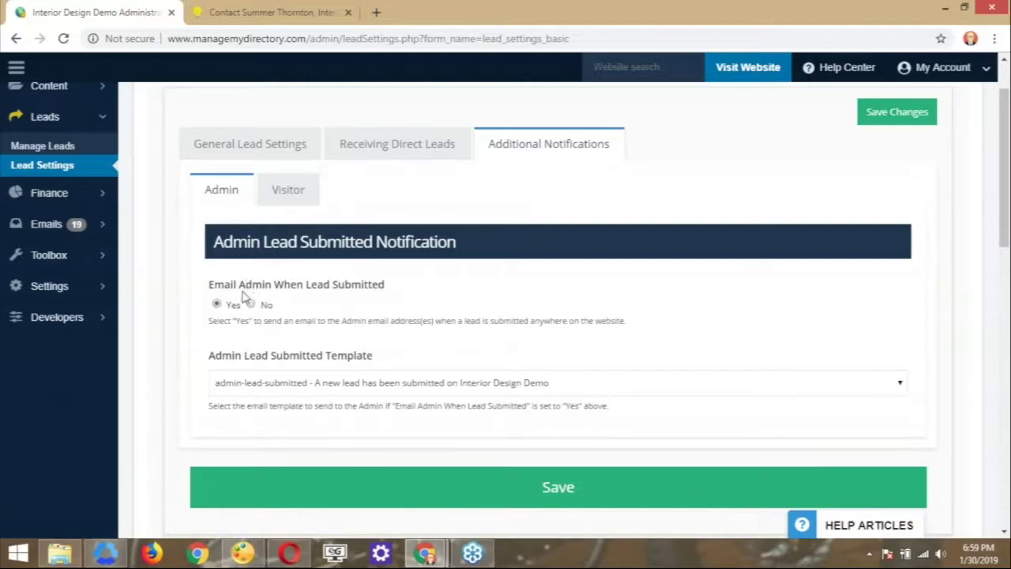
pyautogui.click(296, 384)
pyautogui.scroll(-1, 296, 383)
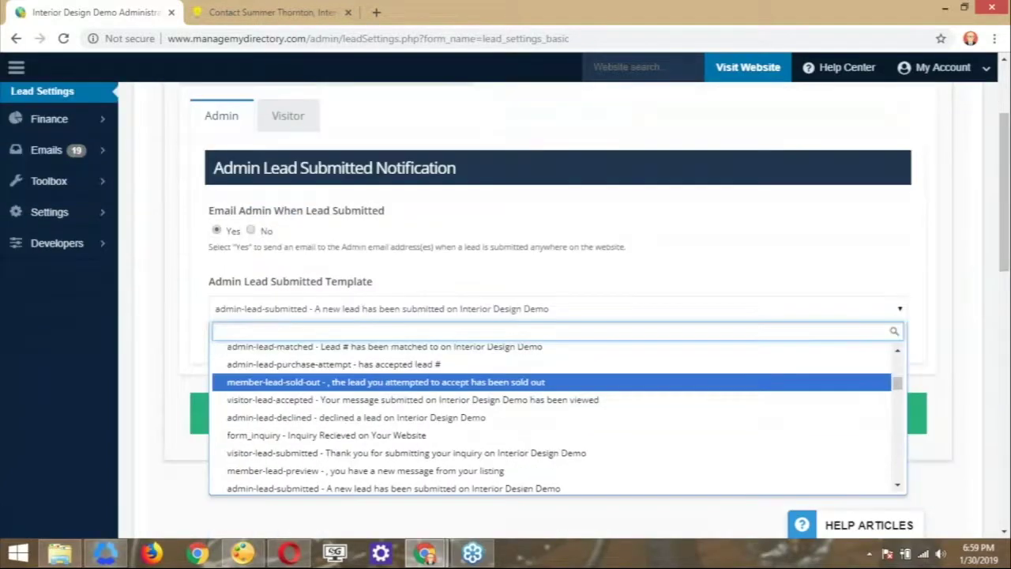
pyautogui.click(422, 273)
pyautogui.scroll(1, 417, 278)
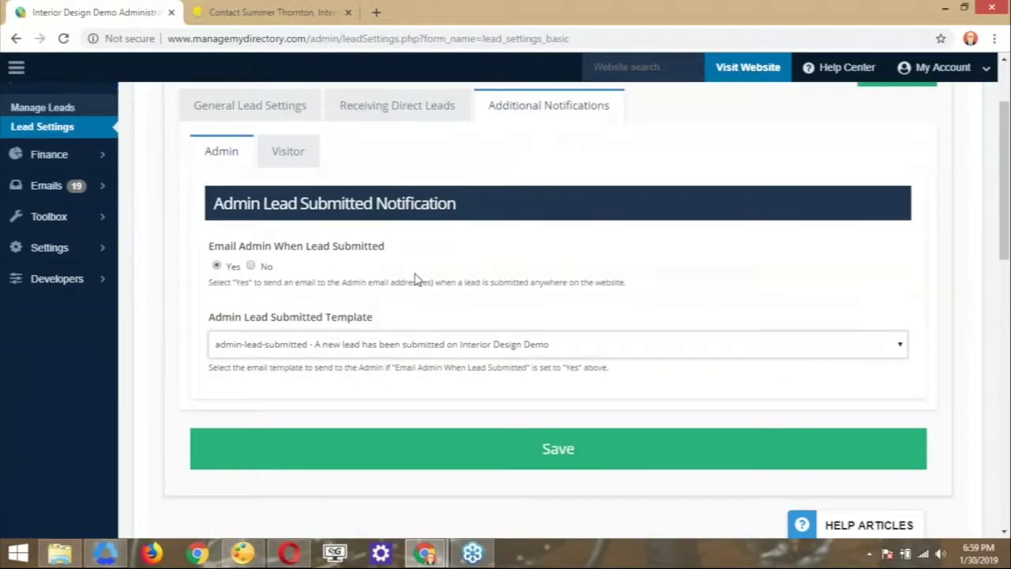
# - Review the Visitor Email Notifications settings and return to the Admin notification settings
pyautogui.scroll(1, 364, 237)
pyautogui.click(297, 193)
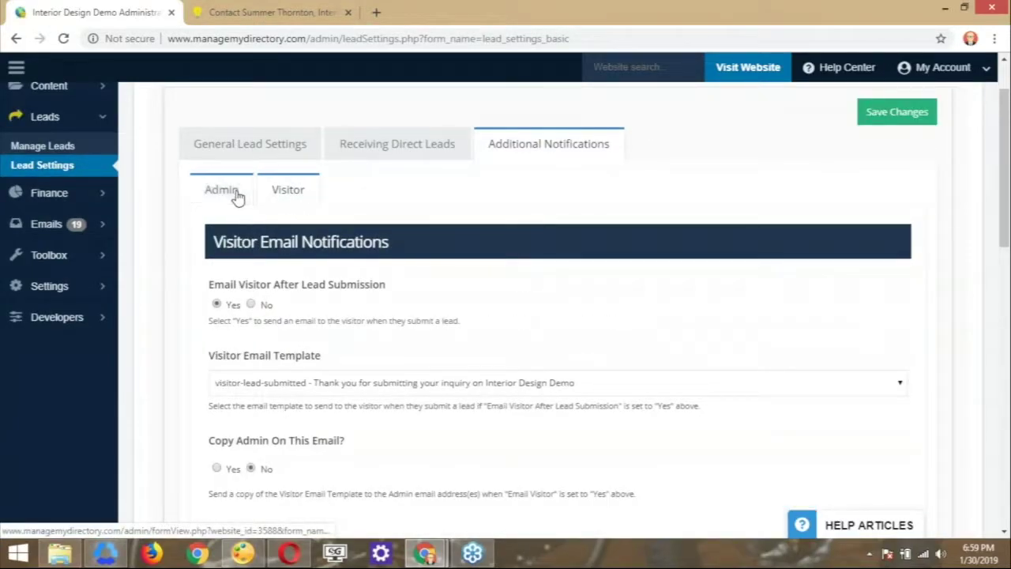
pyautogui.click(237, 196)
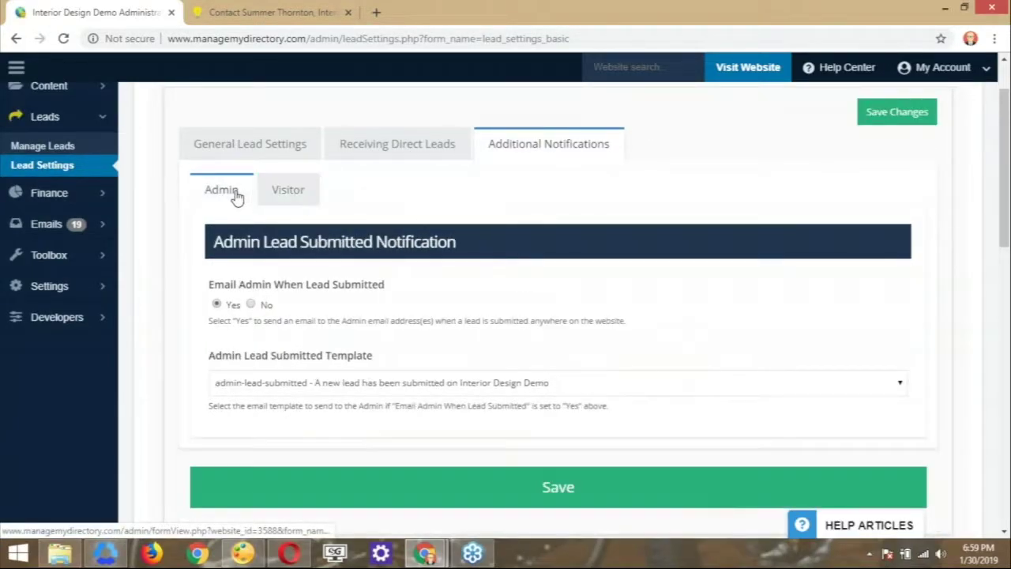
# - Review the Visitor Email Notifications settings, covering the email template, the Copy Admin option and the Visitor Email Variable
pyautogui.click(278, 198)
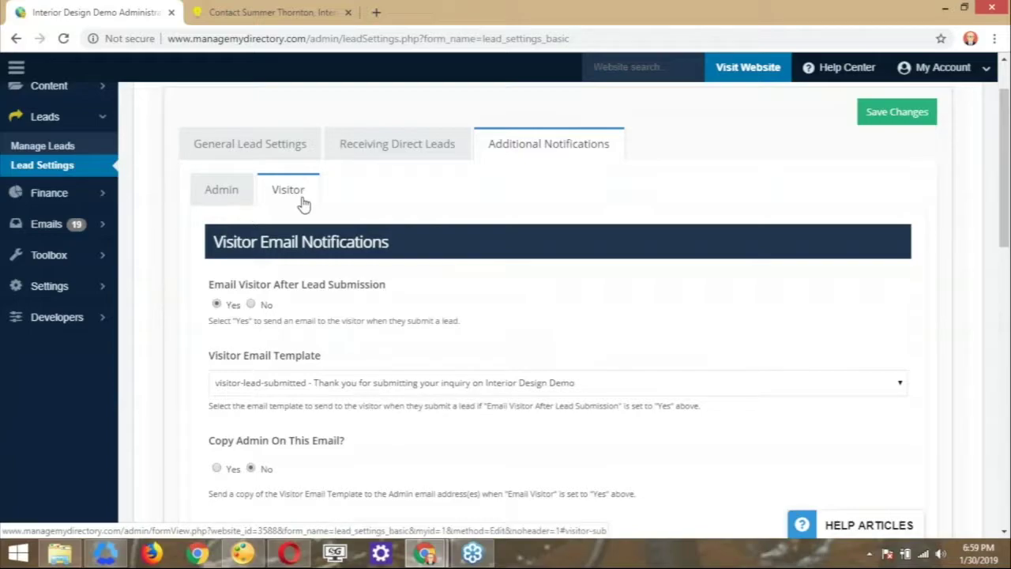
pyautogui.scroll(-1, 303, 203)
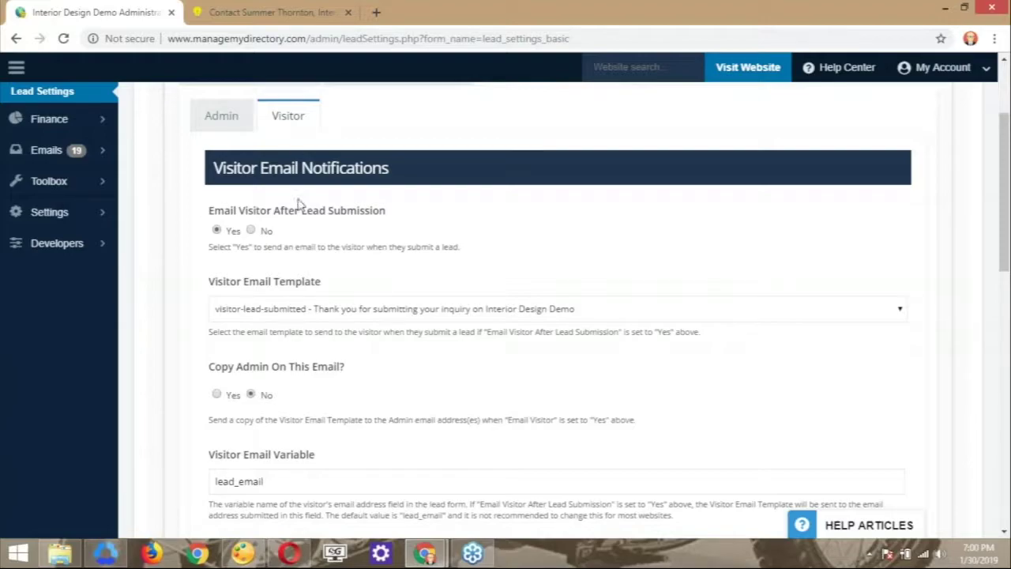
pyautogui.scroll(-2, 384, 216)
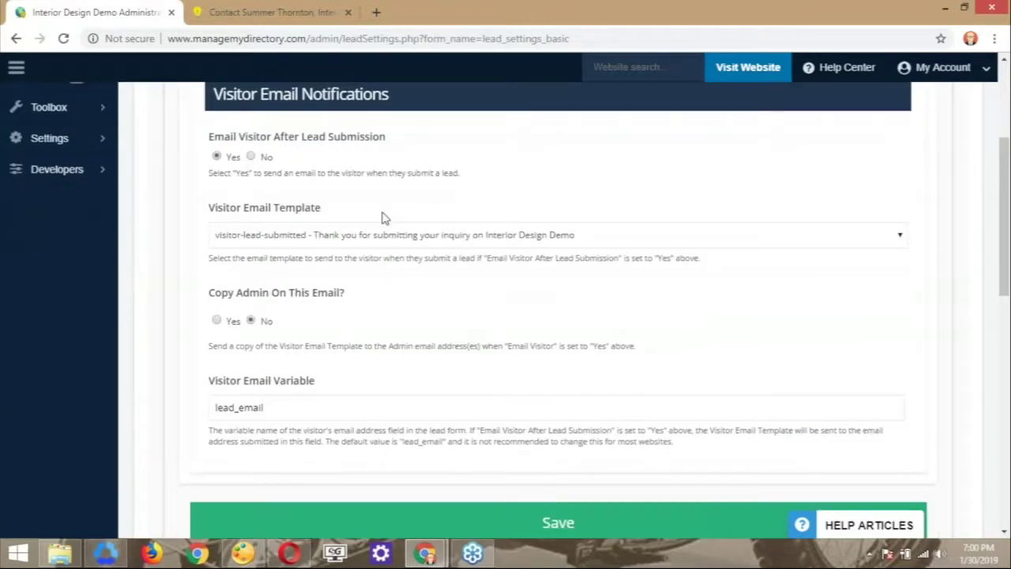
pyautogui.scroll(1, 384, 217)
pyautogui.scroll(1, 260, 241)
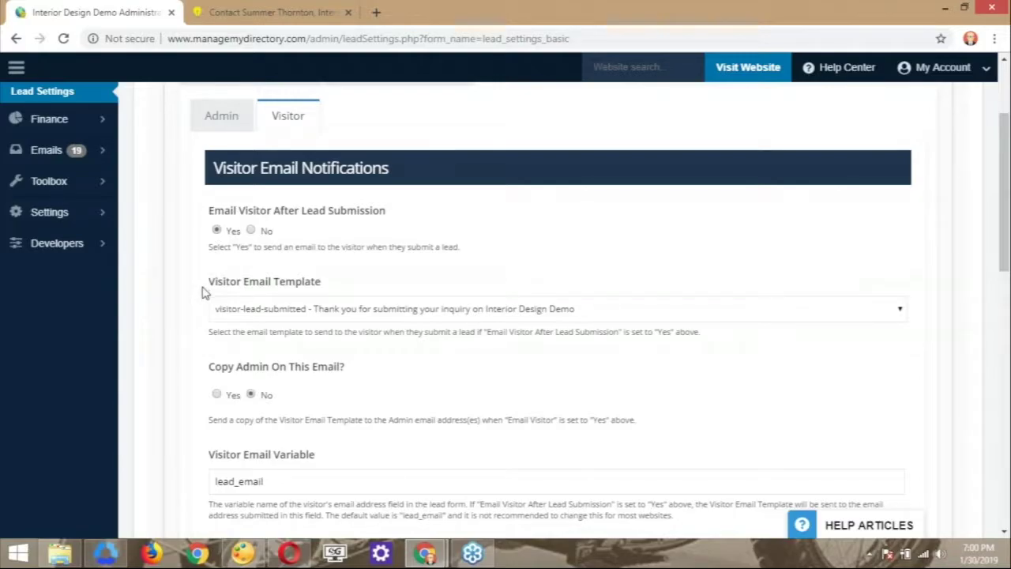
pyautogui.scroll(-1, 192, 334)
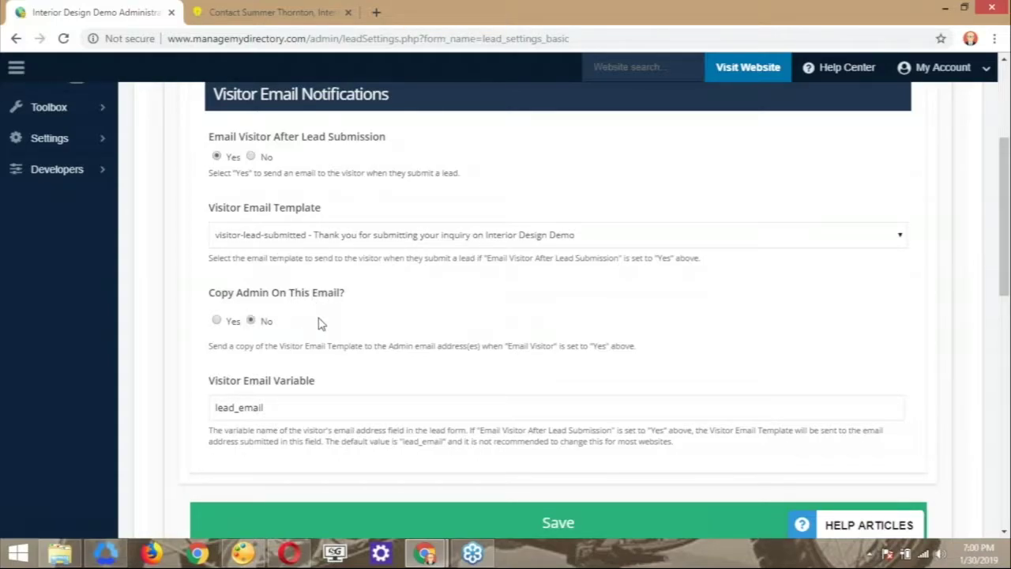
pyautogui.scroll(-1, 322, 320)
pyautogui.moveTo(199, 299); pyautogui.dragTo(327, 315)
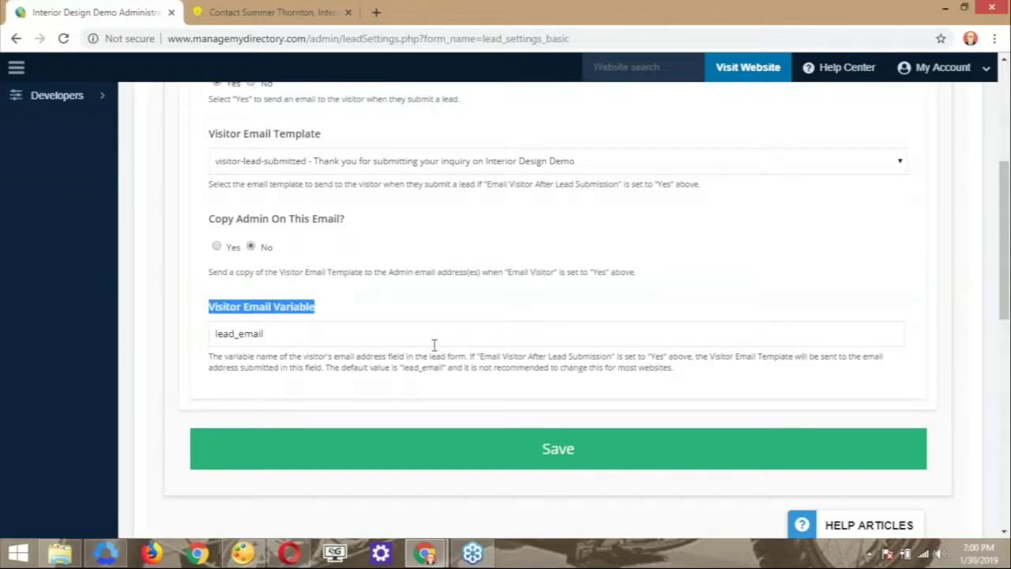
pyautogui.scroll(1, 434, 344)
pyautogui.scroll(3, 433, 345)
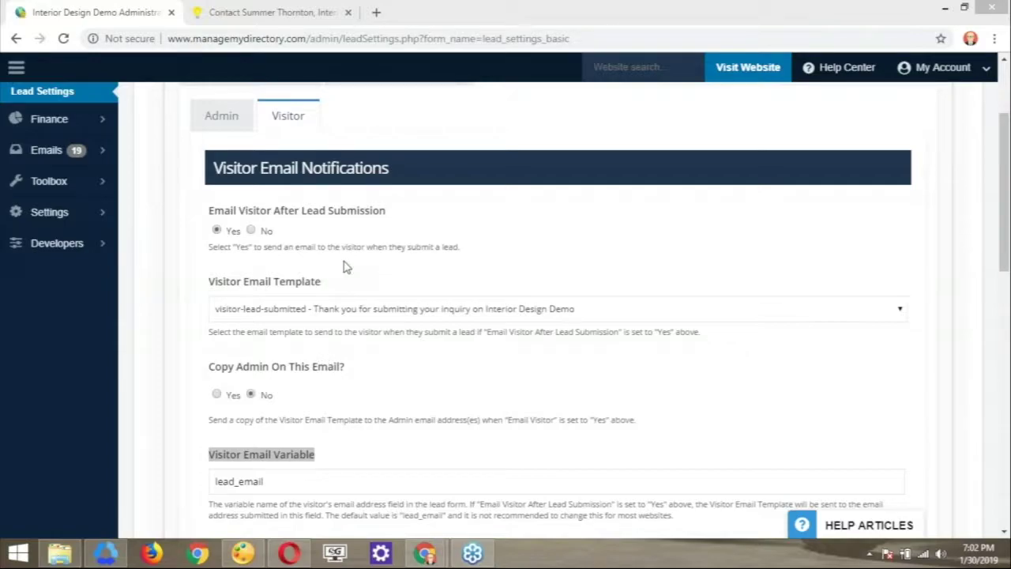
pyautogui.click(394, 447)
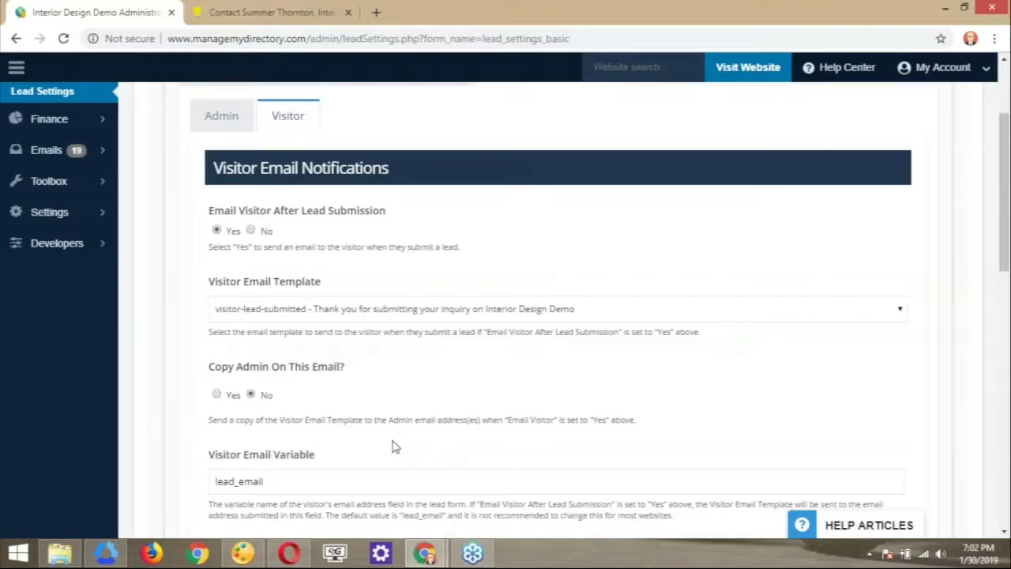
pyautogui.scroll(1, 397, 447)
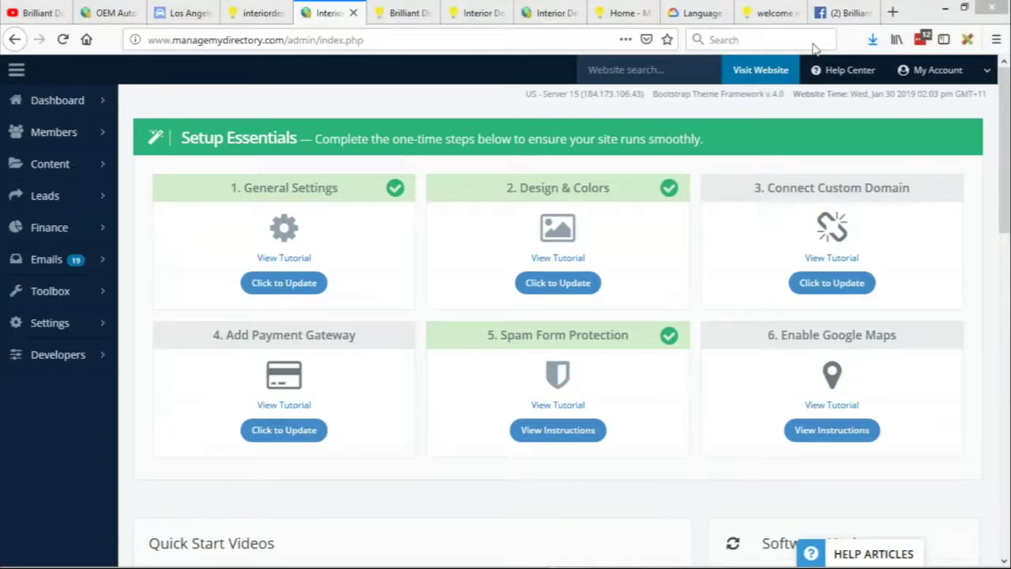
# - Switch to the directory admin in Firefox and open the Manage Leads page
pyautogui.moveTo(94, 195)
pyautogui.click(153, 201)
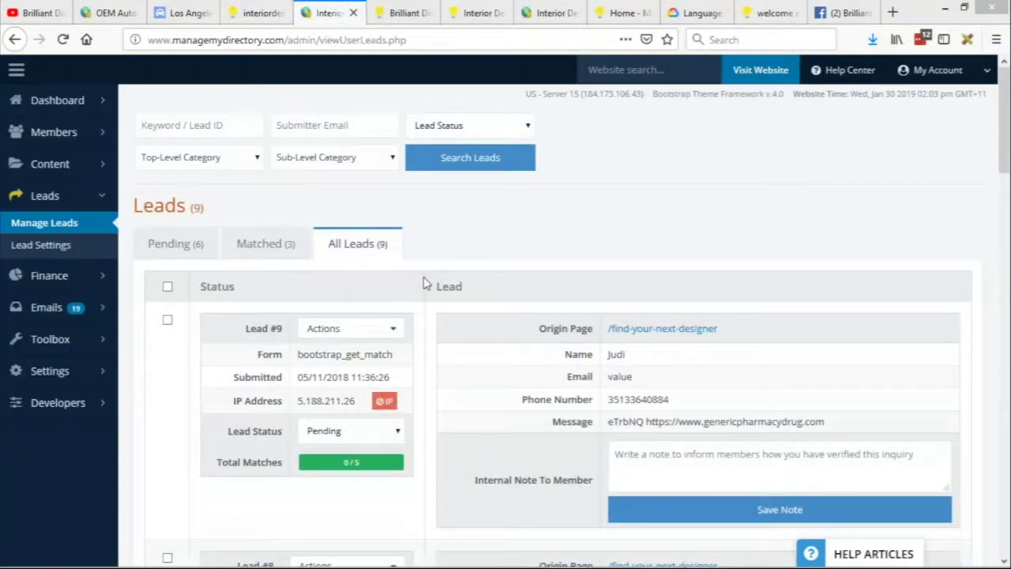
# - Open the first listed lead for editing, clear its message text, and close the form without saving
pyautogui.click(376, 334)
pyautogui.click(356, 368)
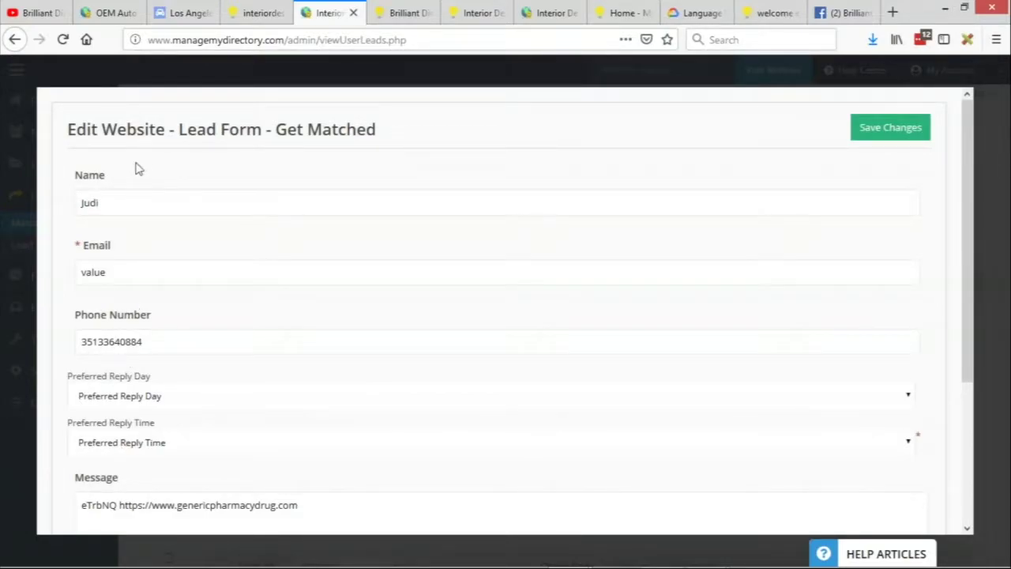
pyautogui.scroll(-3, 126, 197)
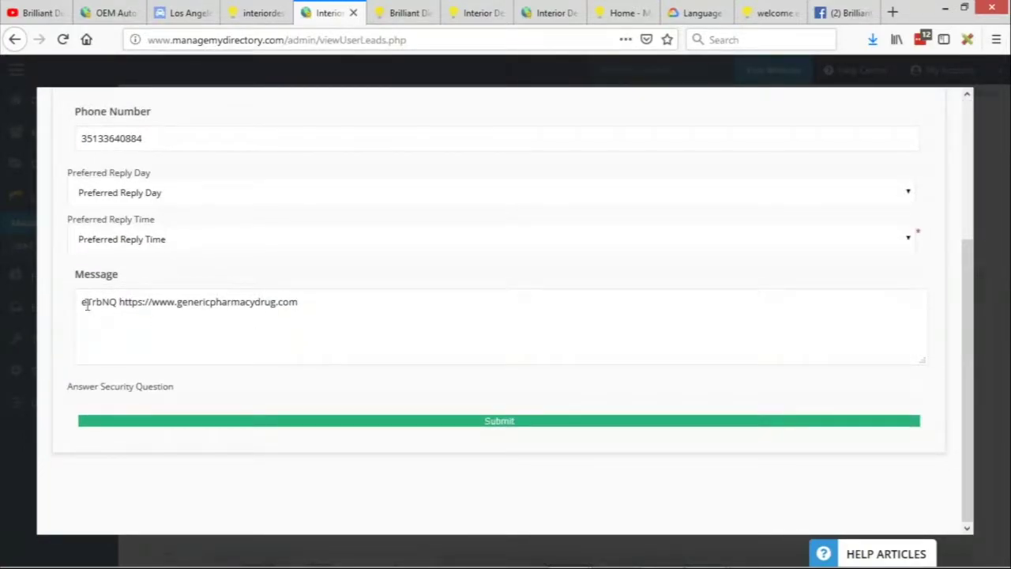
pyautogui.moveTo(85, 302); pyautogui.dragTo(367, 292)
pyautogui.press('BackSpace')
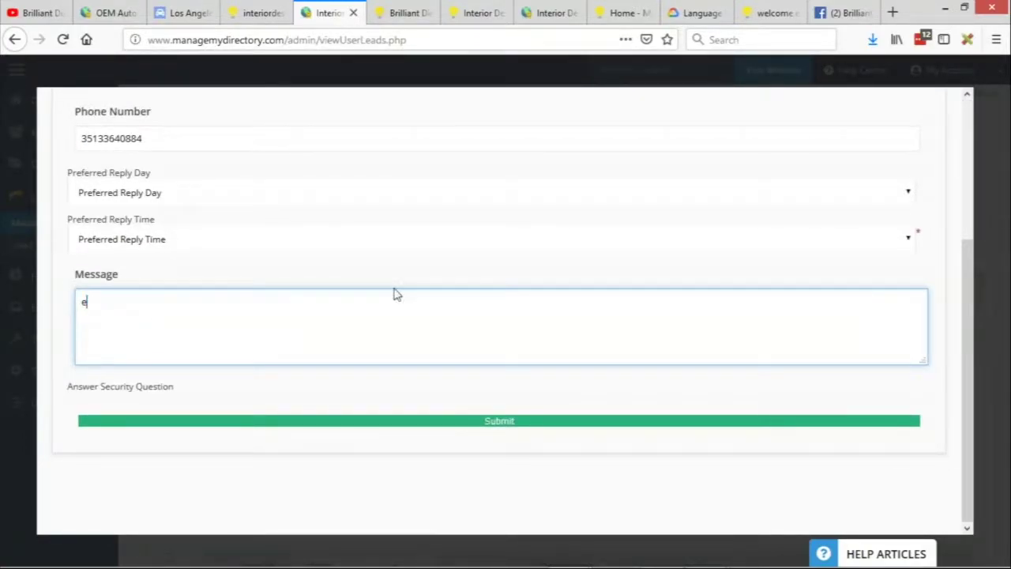
pyautogui.press('BackSpace')
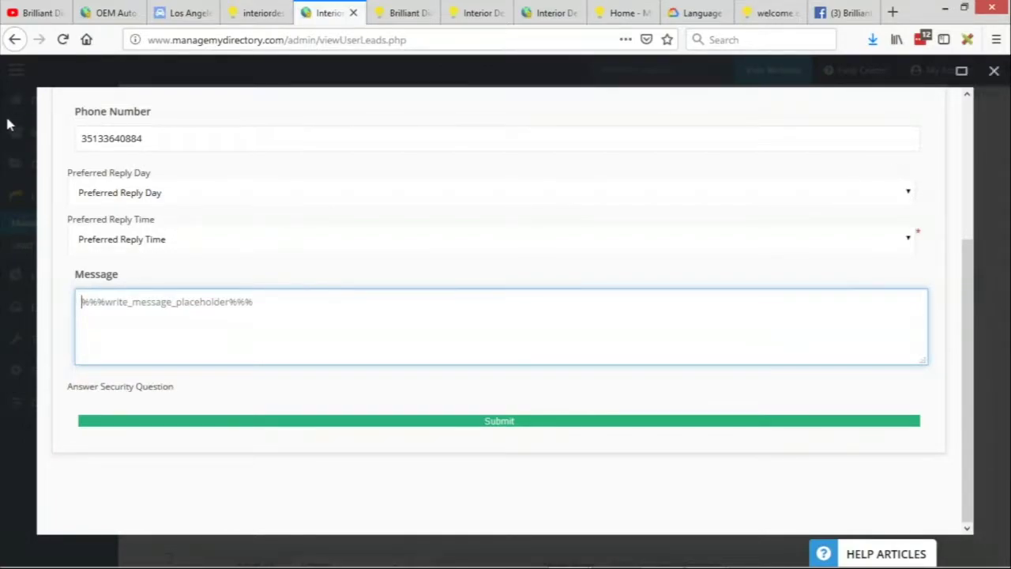
pyautogui.click(962, 71)
# - Write "We spoke with this person- they want to get started soon." as the first lead's internal note to member and highlight its message
pyautogui.scroll(-1, 962, 71)
pyautogui.scroll(-1, 478, 384)
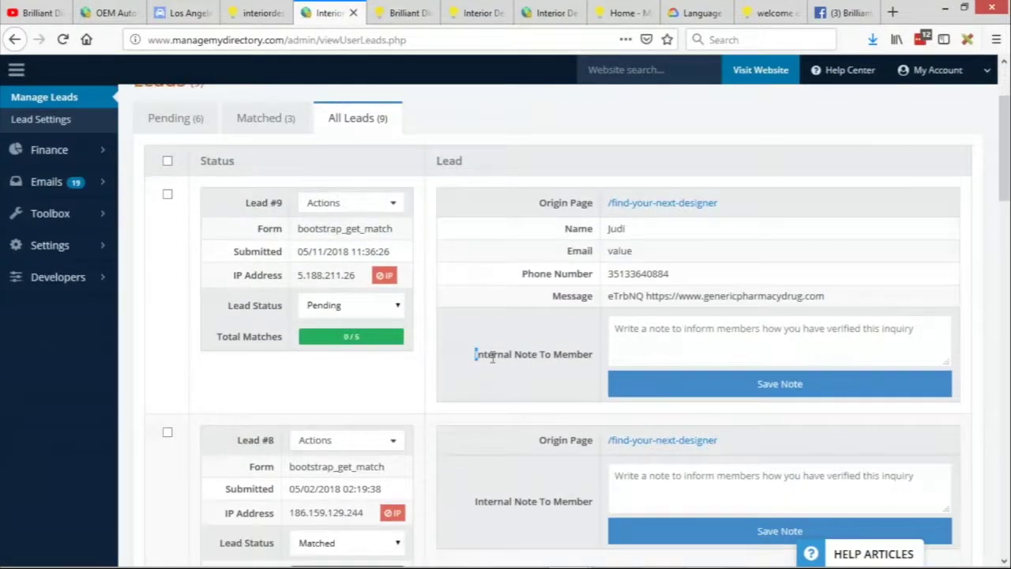
pyautogui.moveTo(477, 354); pyautogui.dragTo(571, 354)
pyautogui.click(667, 342)
pyautogui.write('We')
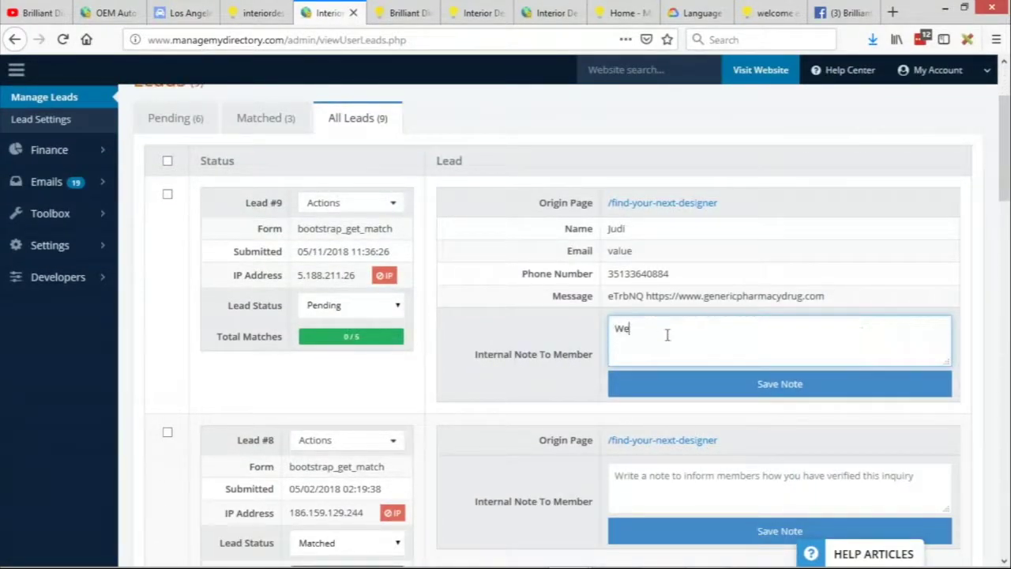
pyautogui.write(' spoke with this person-  they wa')
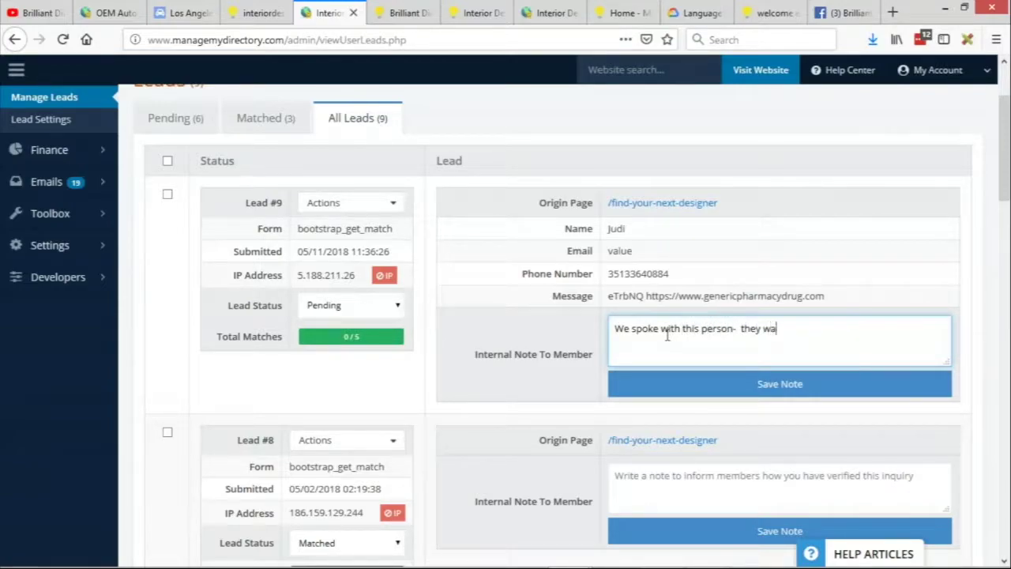
pyautogui.write('nt to get started soon.')
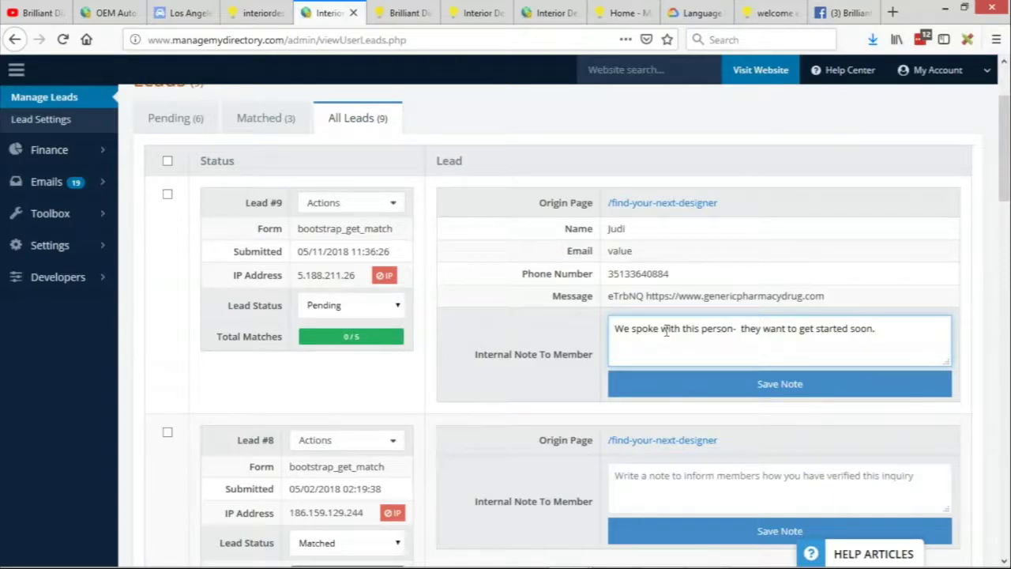
pyautogui.moveTo(609, 300); pyautogui.dragTo(854, 303)
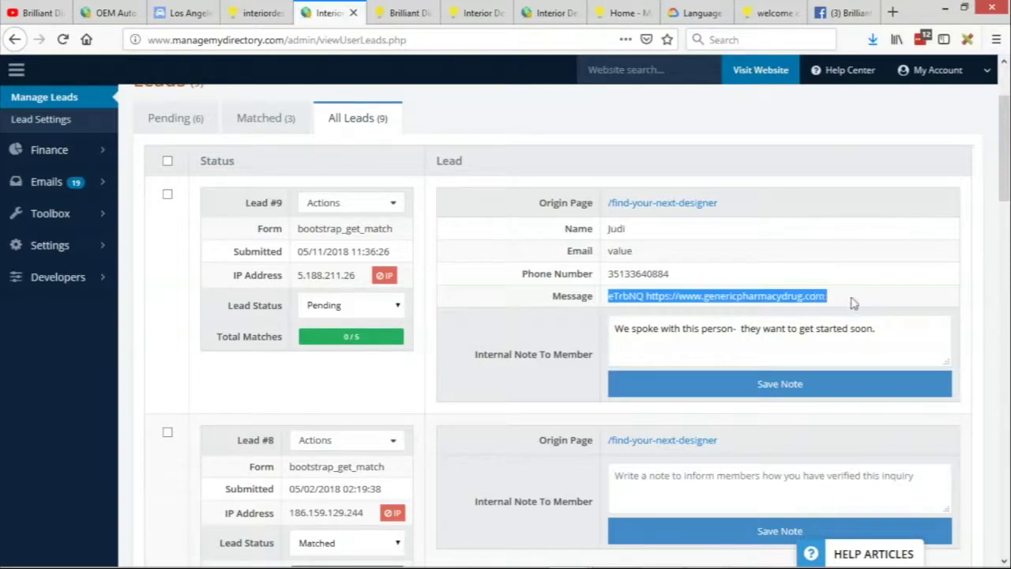